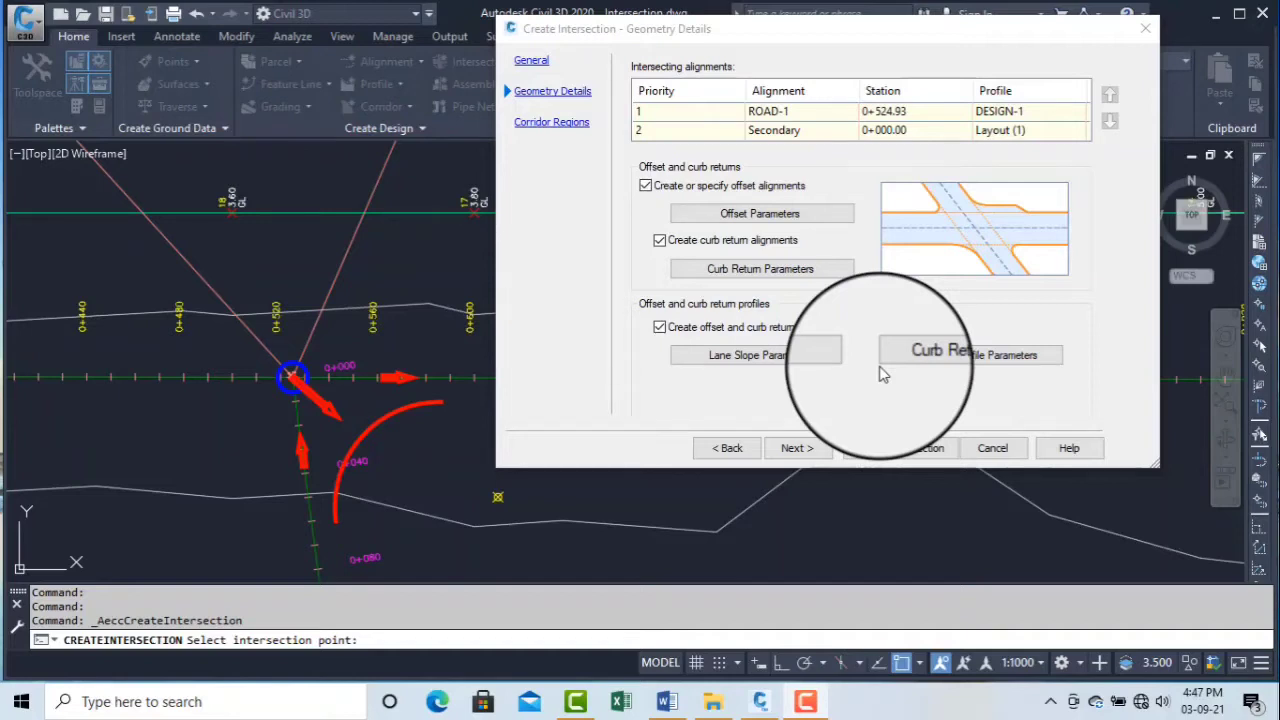
Set the left and right offset values of the primary road ROAD-1 to 6 m in the intersection's offset parameters
{"action": "left_click", "coordinate": [531, 60]}
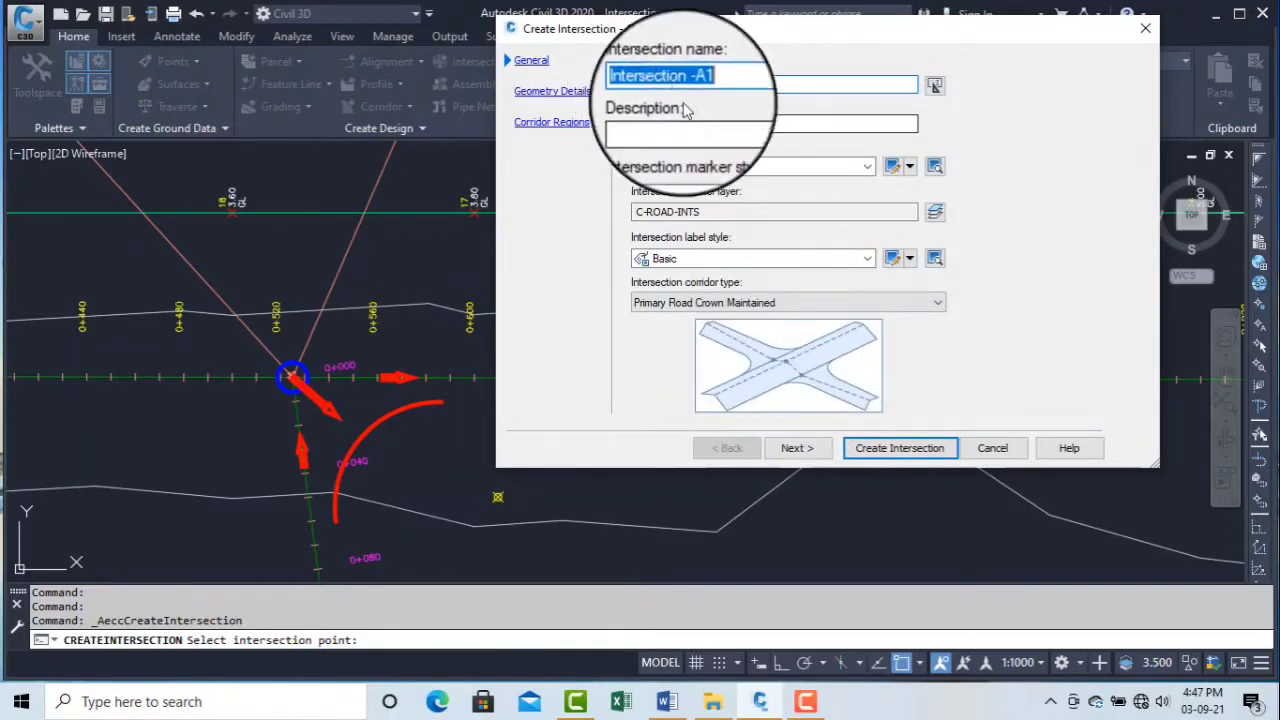
{"action": "left_click", "coordinate": [778, 449]}
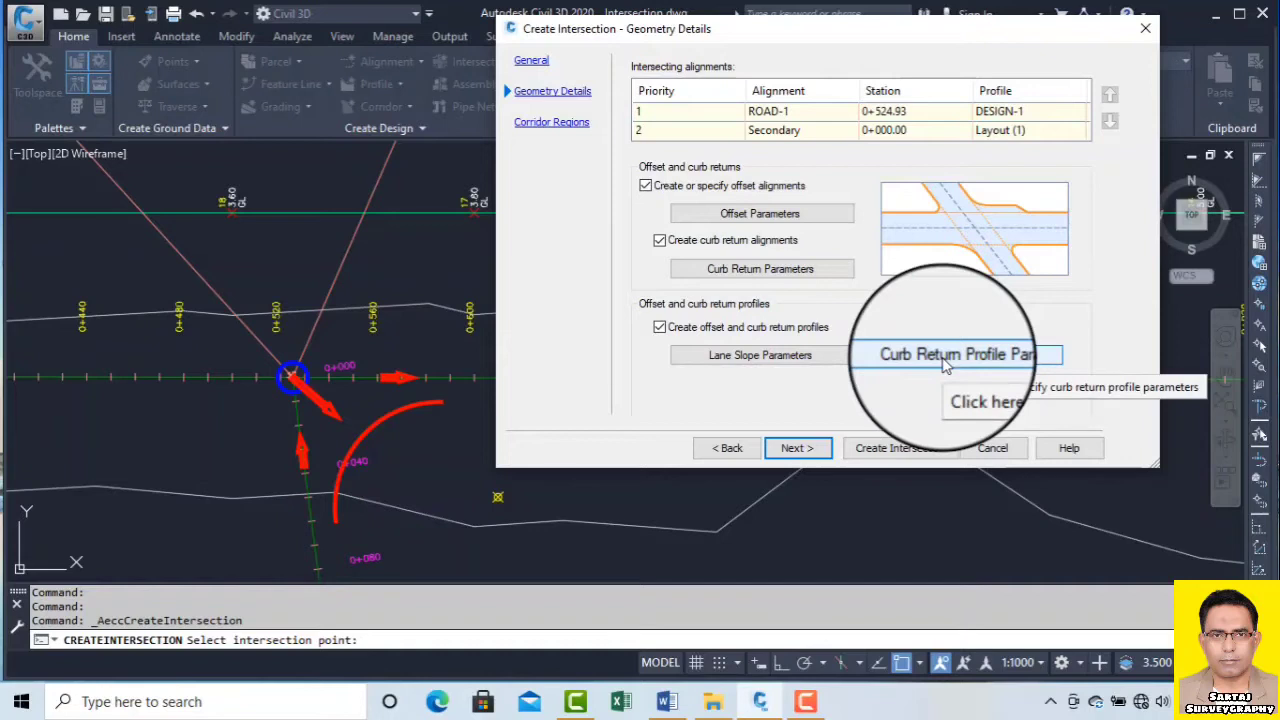
{"action": "left_click", "coordinate": [750, 212]}
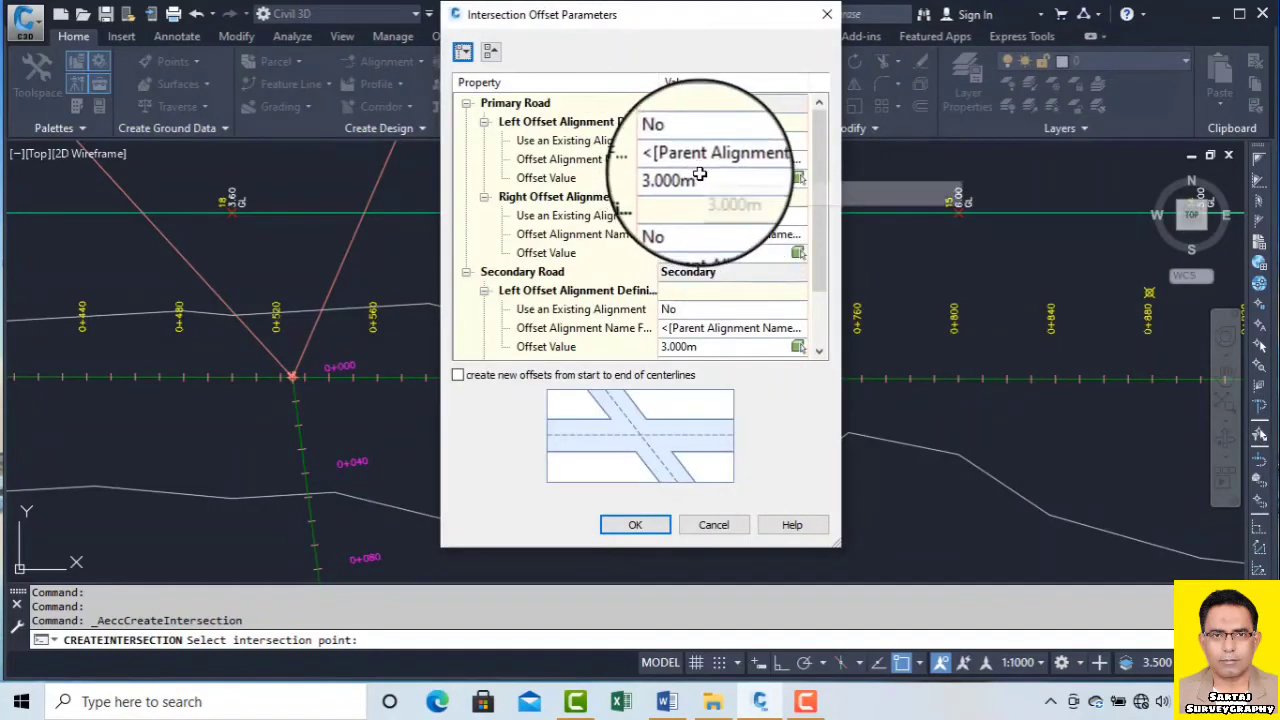
{"action": "left_click", "coordinate": [709, 178]}
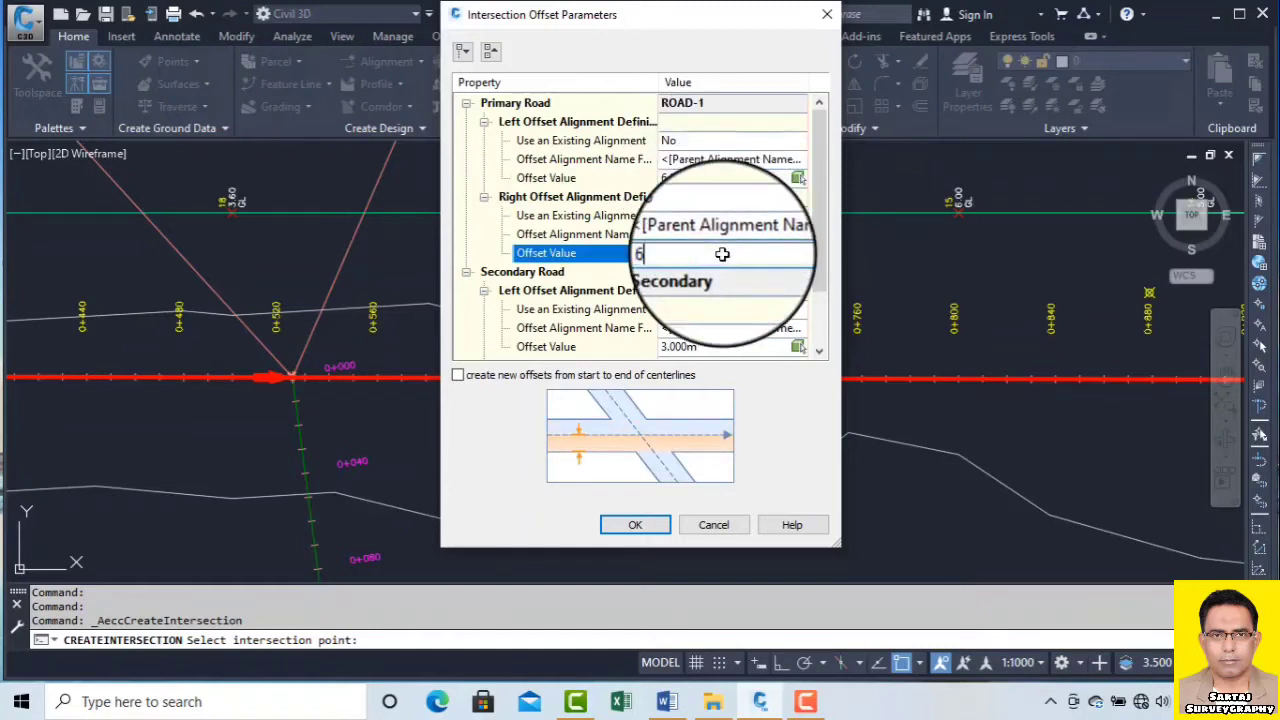
{"action": "left_click", "coordinate": [720, 346]}
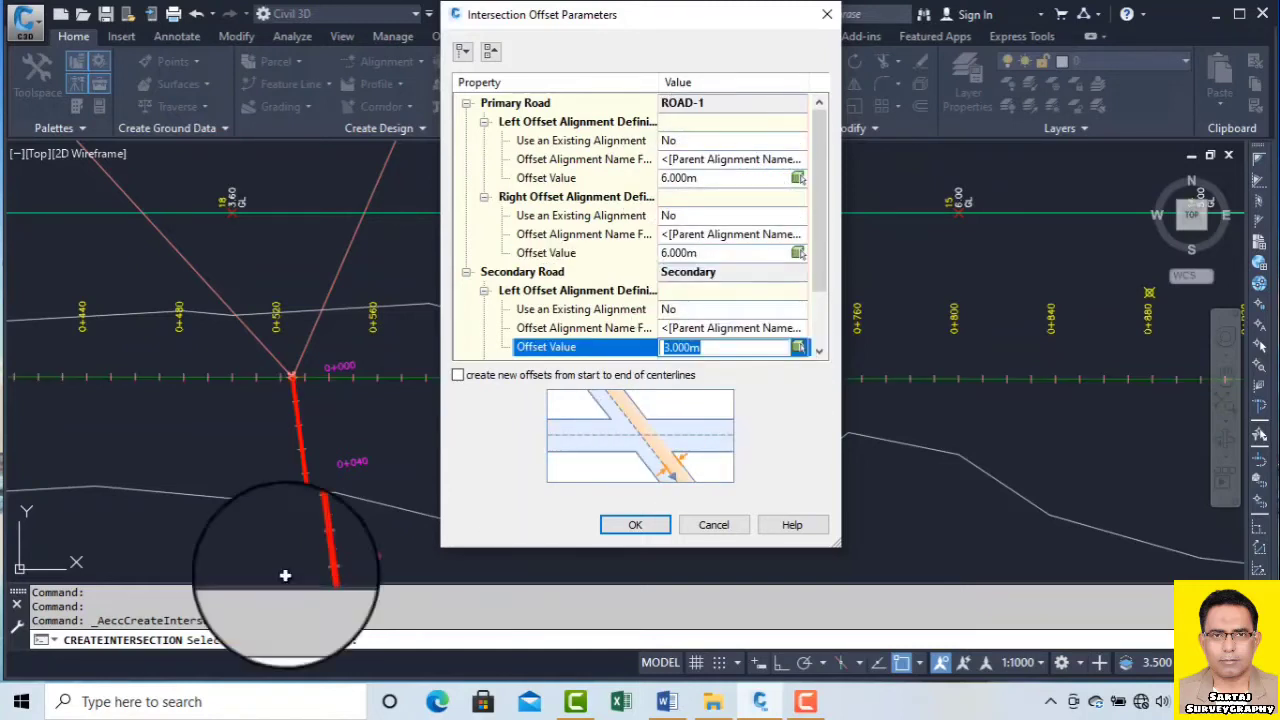
{"action": "left_click", "coordinate": [700, 178]}
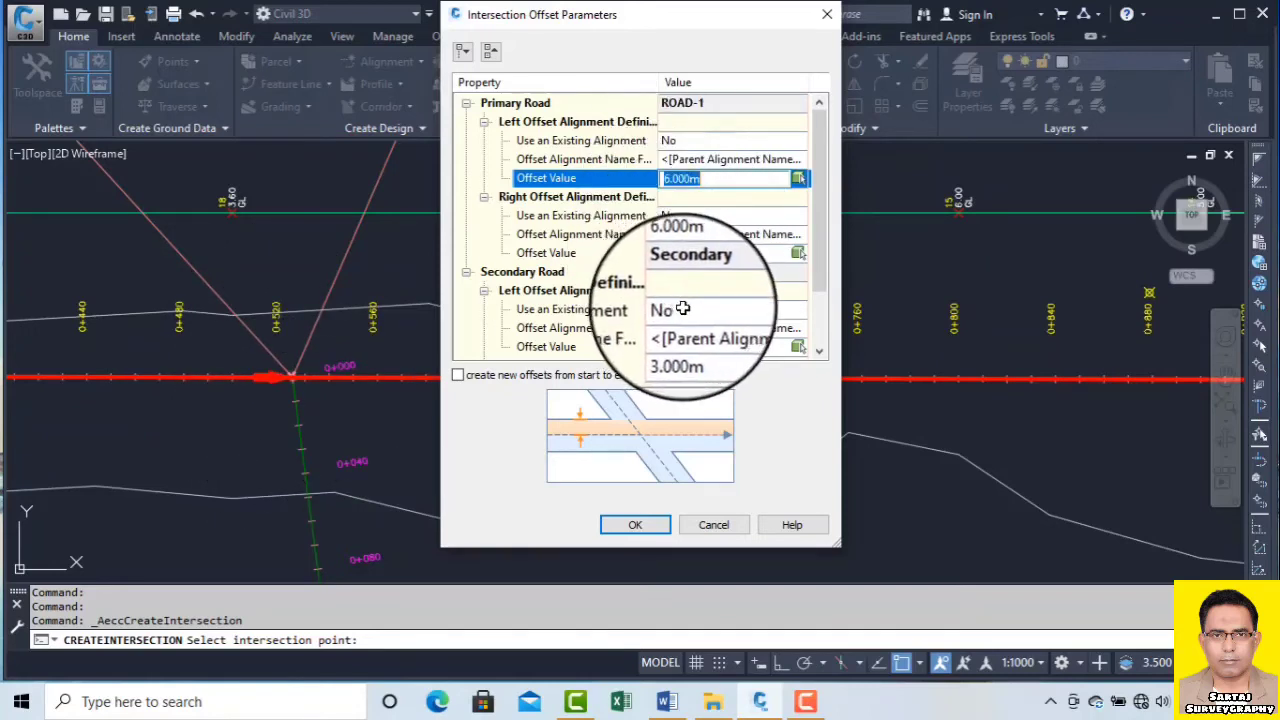
{"action": "left_click", "coordinate": [665, 346]}
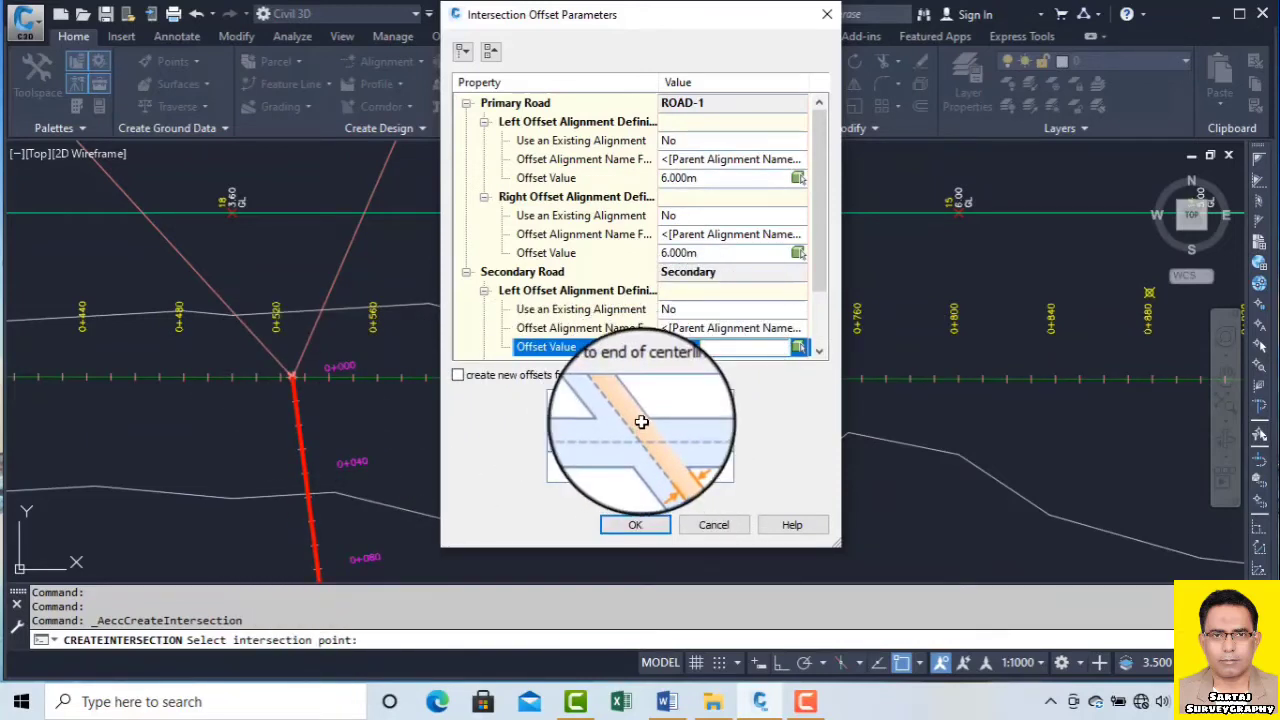
{"action": "left_click", "coordinate": [707, 178]}
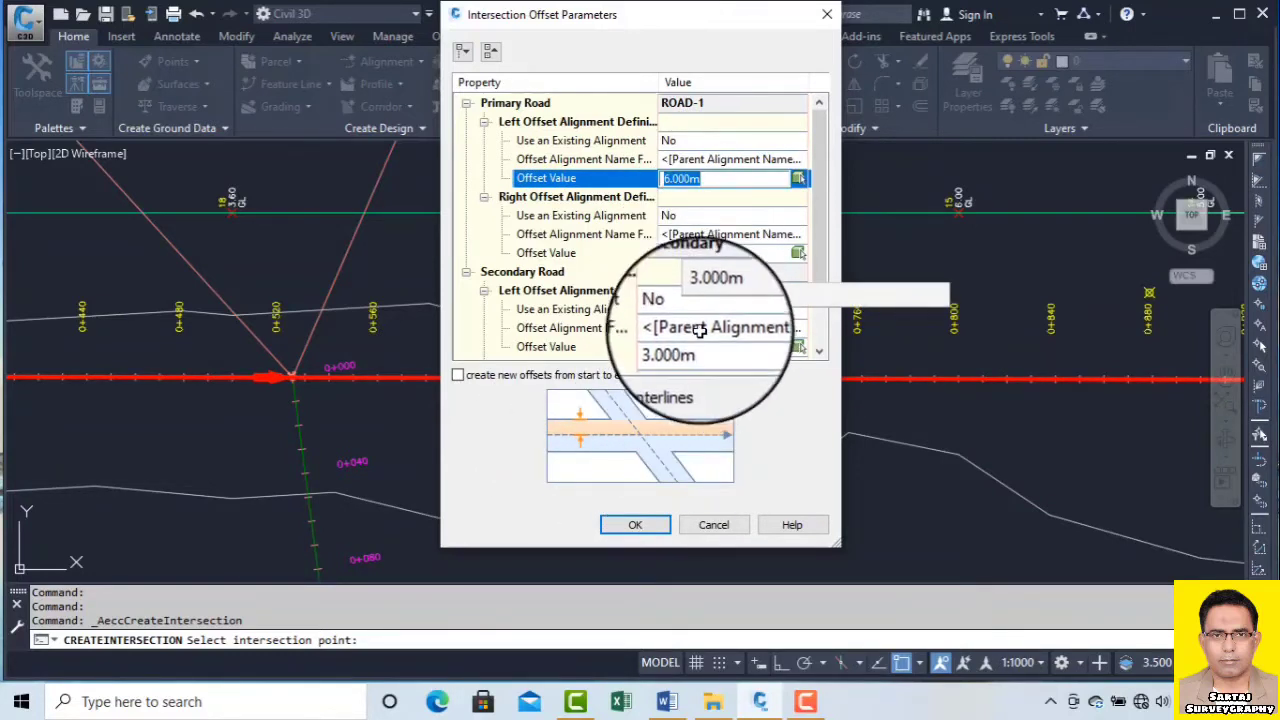
{"action": "double_click", "coordinate": [700, 332]}
{"action": "left_click", "coordinate": [828, 199]}
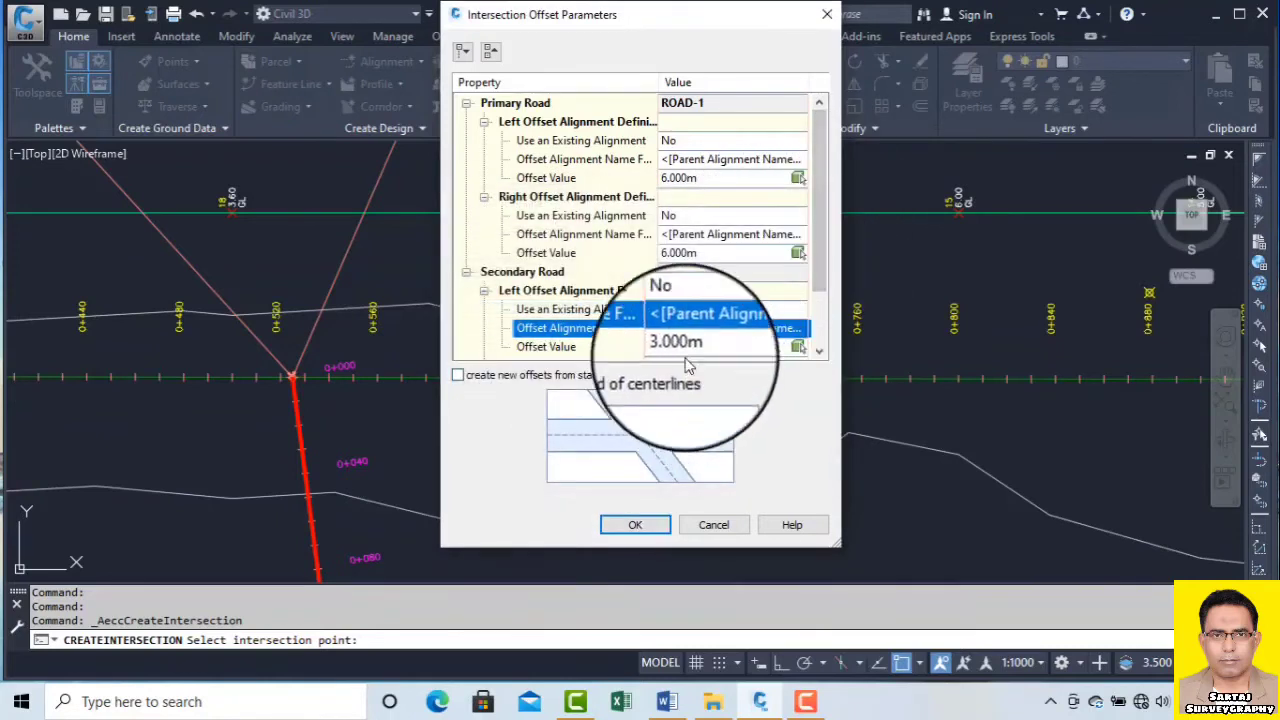
Set the left and right offset values of the secondary road to 6 m
{"action": "left_click", "coordinate": [708, 347]}
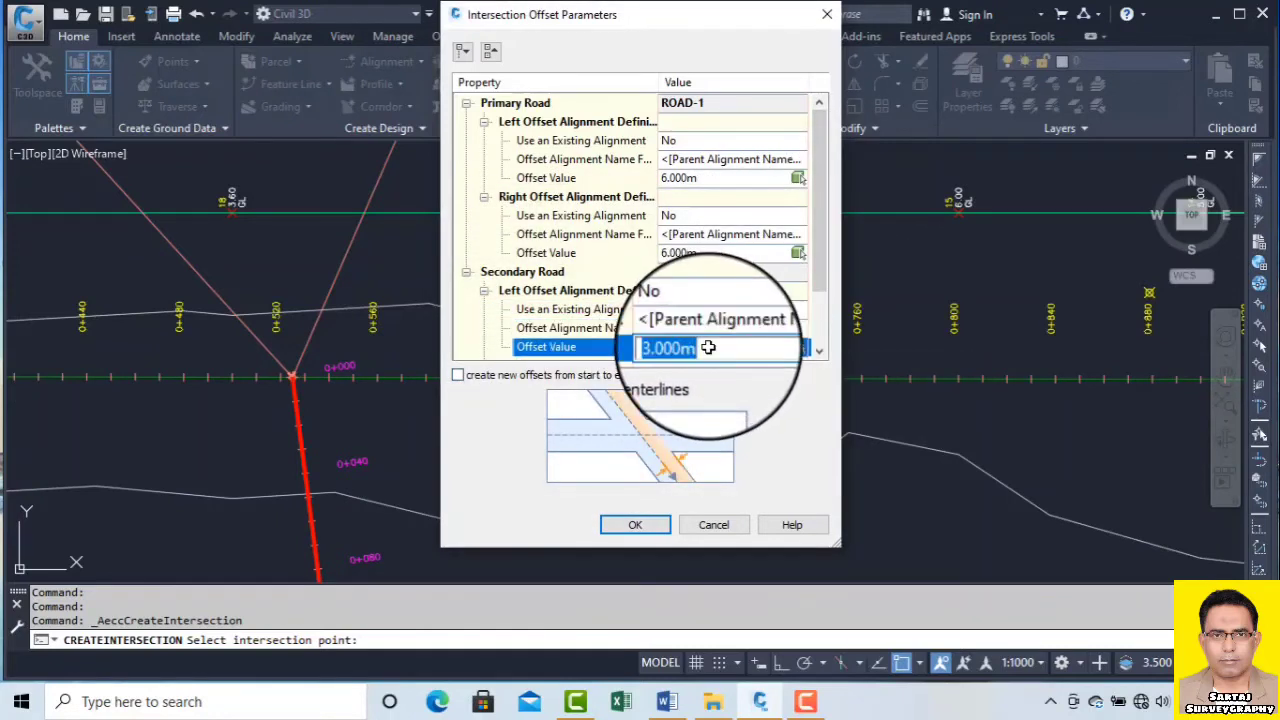
{"action": "left_click", "coordinate": [820, 352]}
{"action": "left_click", "coordinate": [820, 352]}
{"action": "left_click", "coordinate": [820, 352]}
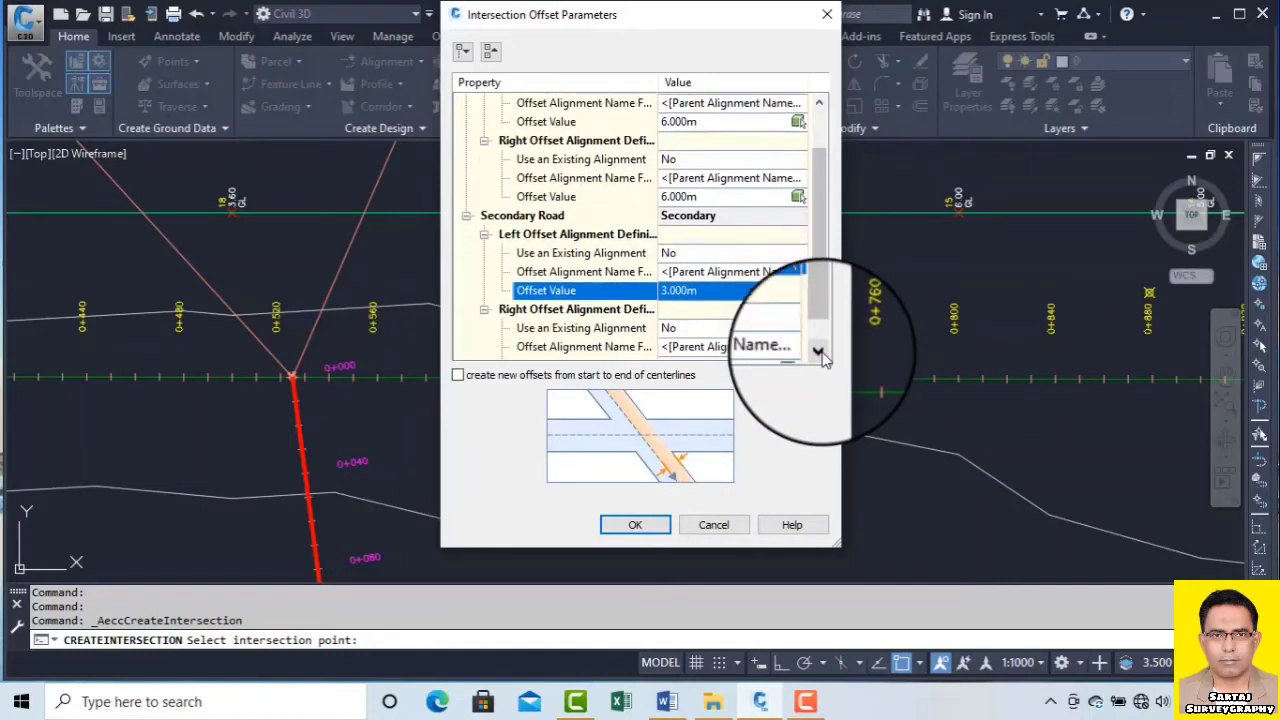
{"action": "left_click", "coordinate": [820, 352]}
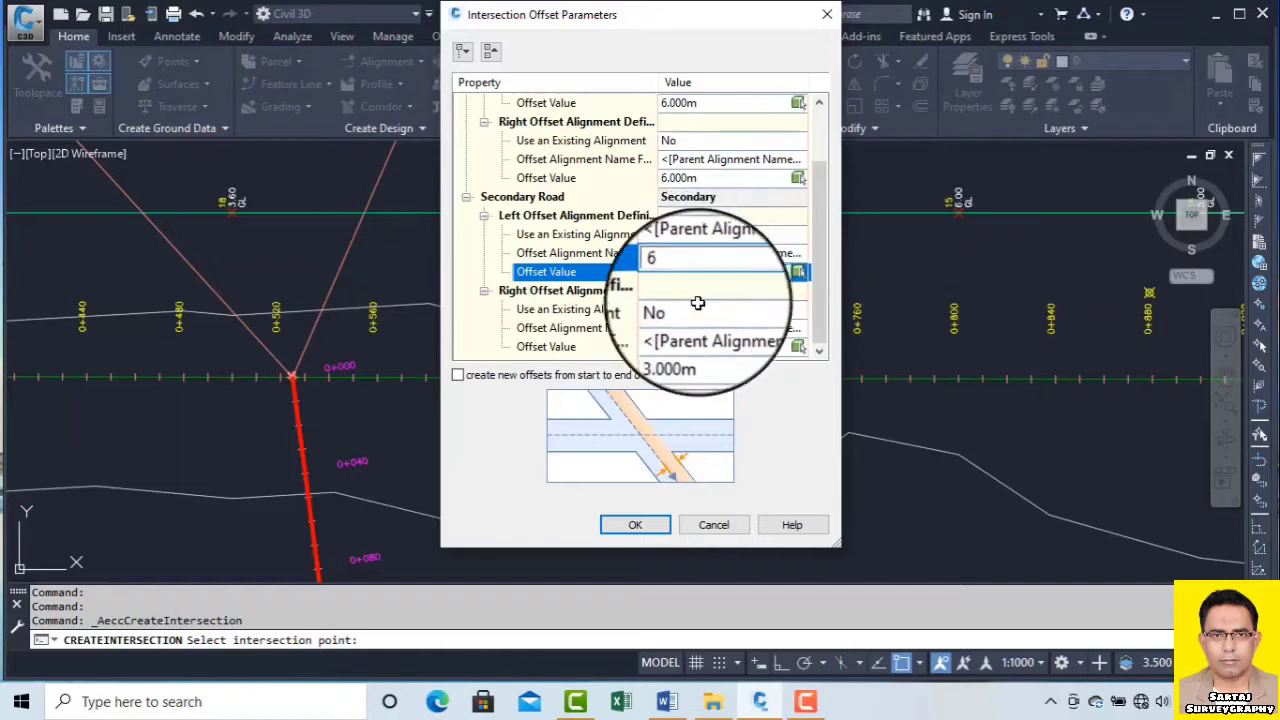
{"action": "left_click", "coordinate": [707, 347]}
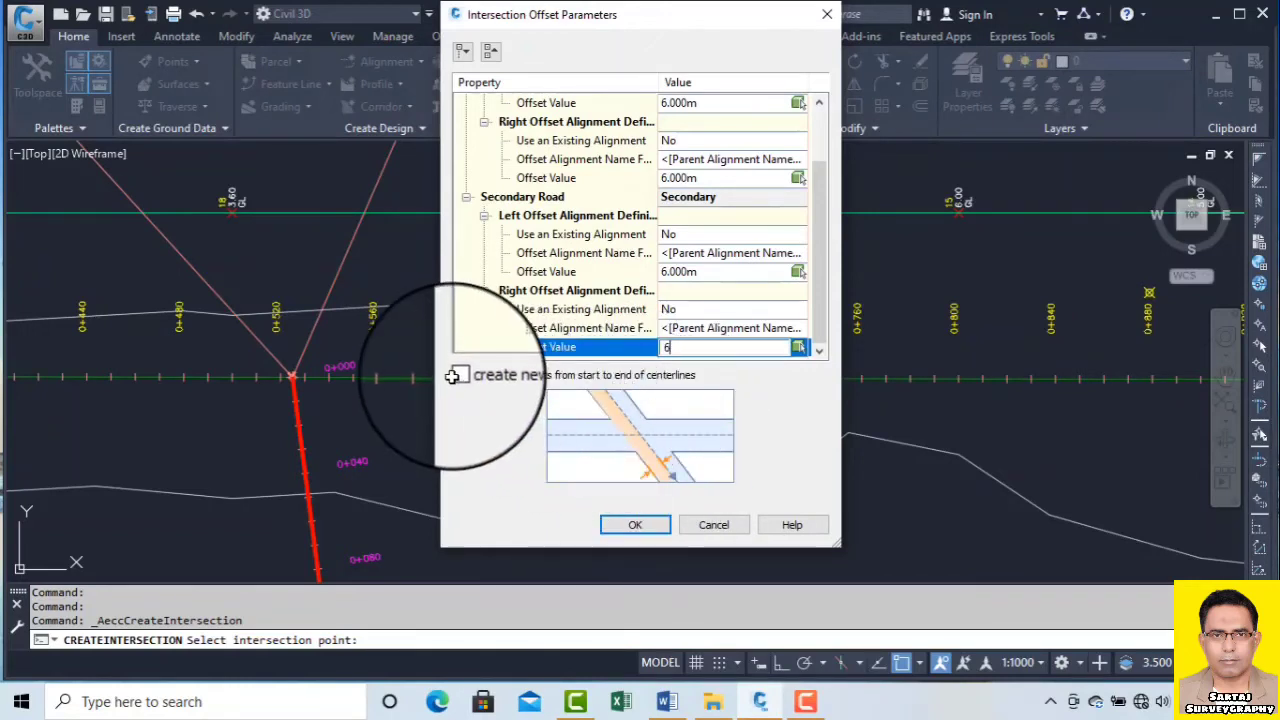
{"action": "type", "text": "6"}
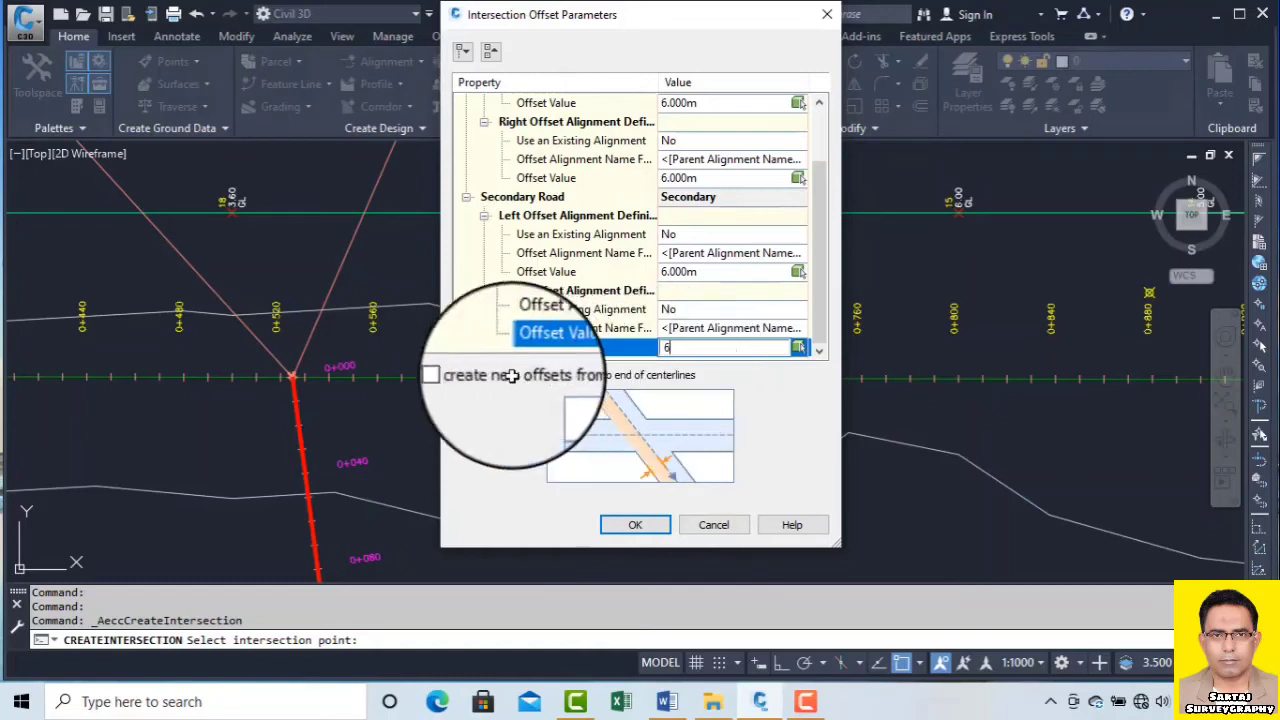
Enable creating new offsets from start to end of centerlines and accept the offset parameters
{"action": "left_click", "coordinate": [457, 375]}
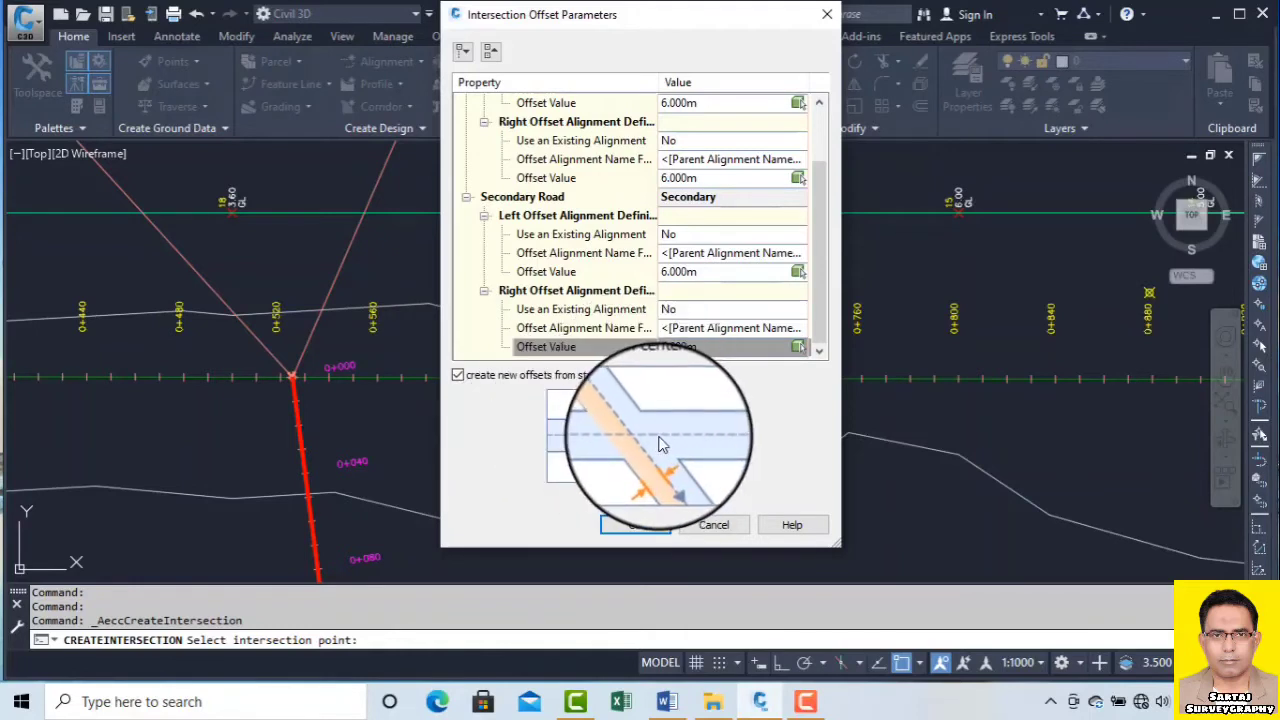
{"action": "left_click", "coordinate": [457, 376]}
{"action": "left_click", "coordinate": [457, 376]}
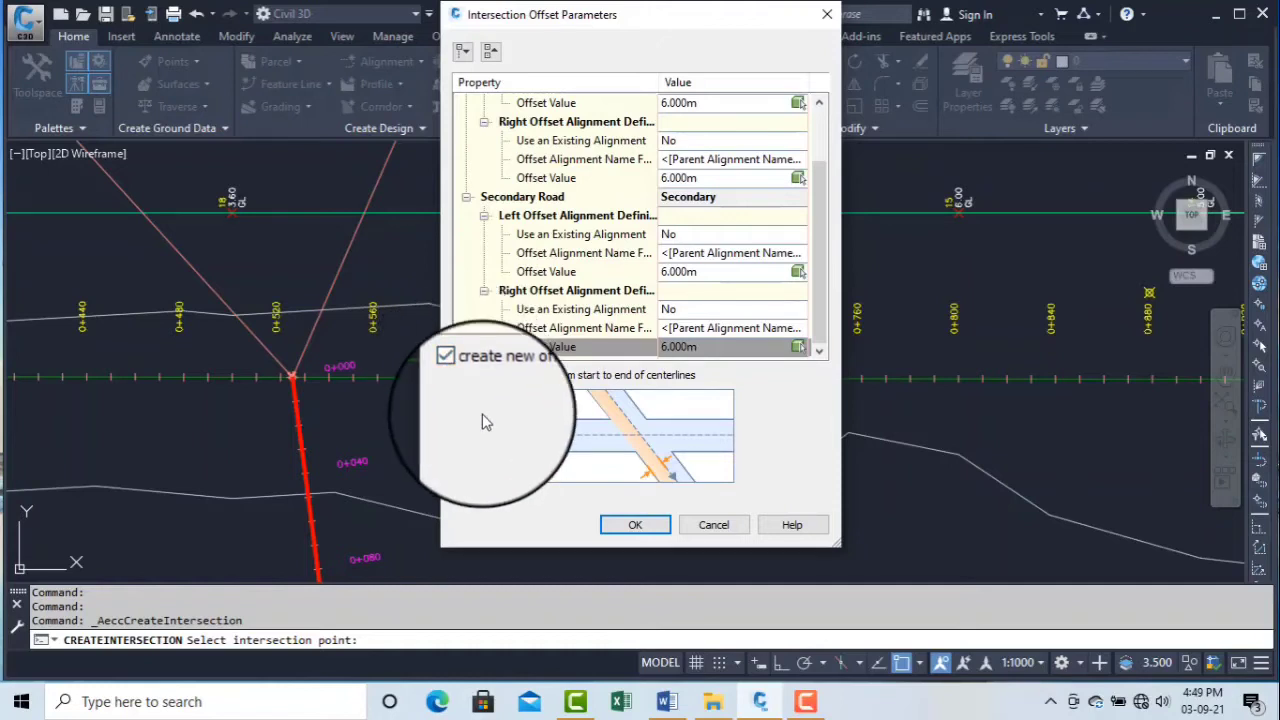
{"action": "left_click", "coordinate": [634, 528]}
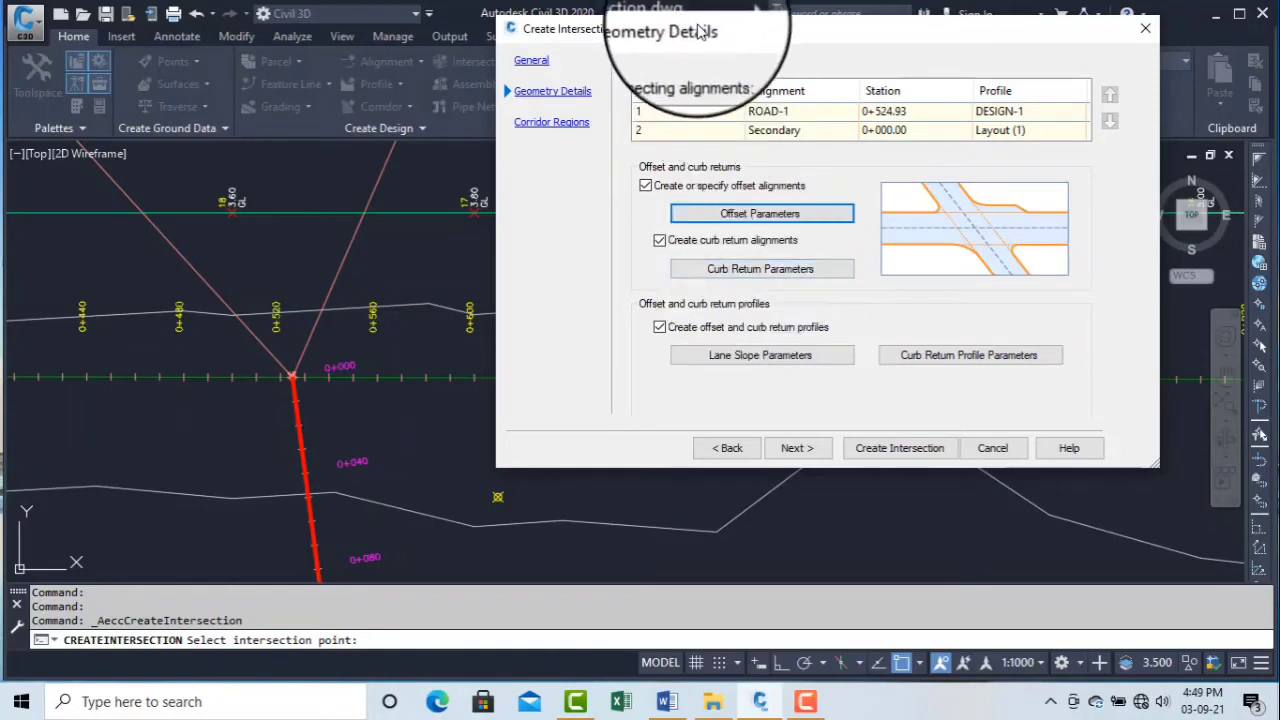
Set the circular fillet radius of the SE quadrant to 25 m in the intersection's curb return parameters
{"action": "left_click_drag", "start_coordinate": [688, 40], "coordinate": [812, 46]}
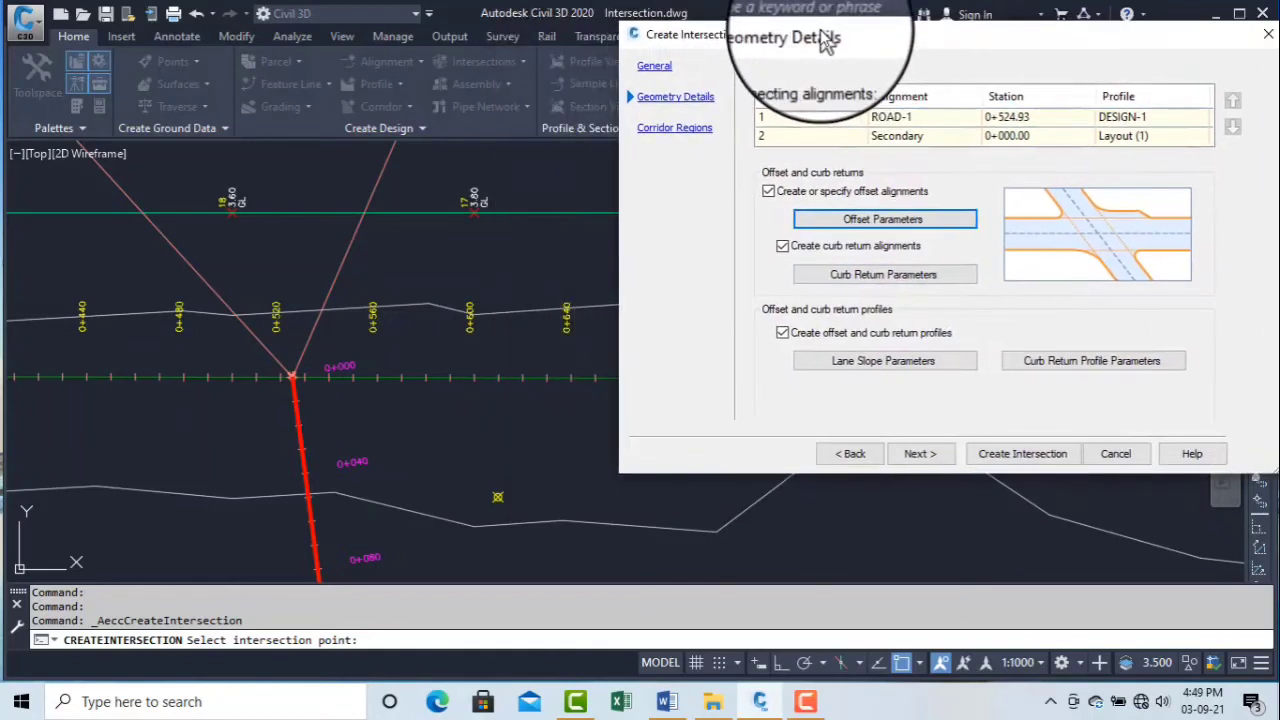
{"action": "left_click", "coordinate": [855, 284]}
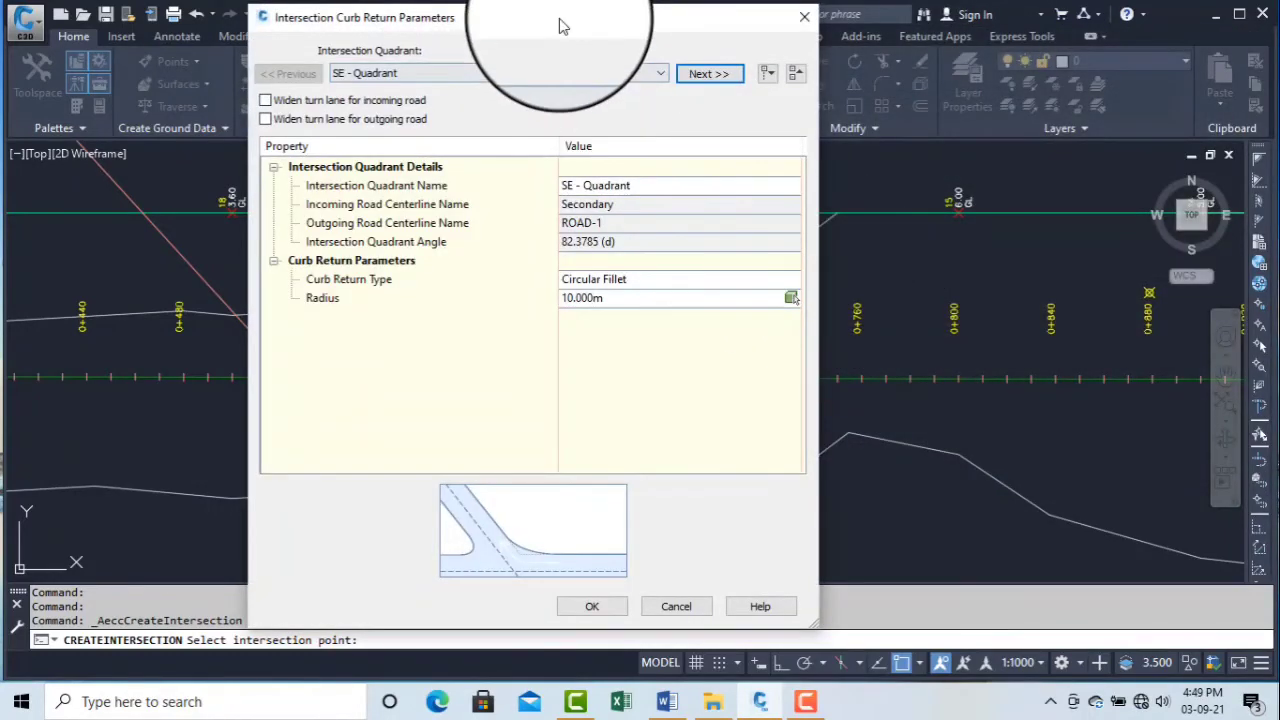
{"action": "mouse_move", "coordinate": [562, 24]}
{"action": "left_mouse_down"}
{"action": "mouse_move", "coordinate": [910, 40]}
{"action": "mouse_move", "coordinate": [912, 20]}
{"action": "left_mouse_up"}
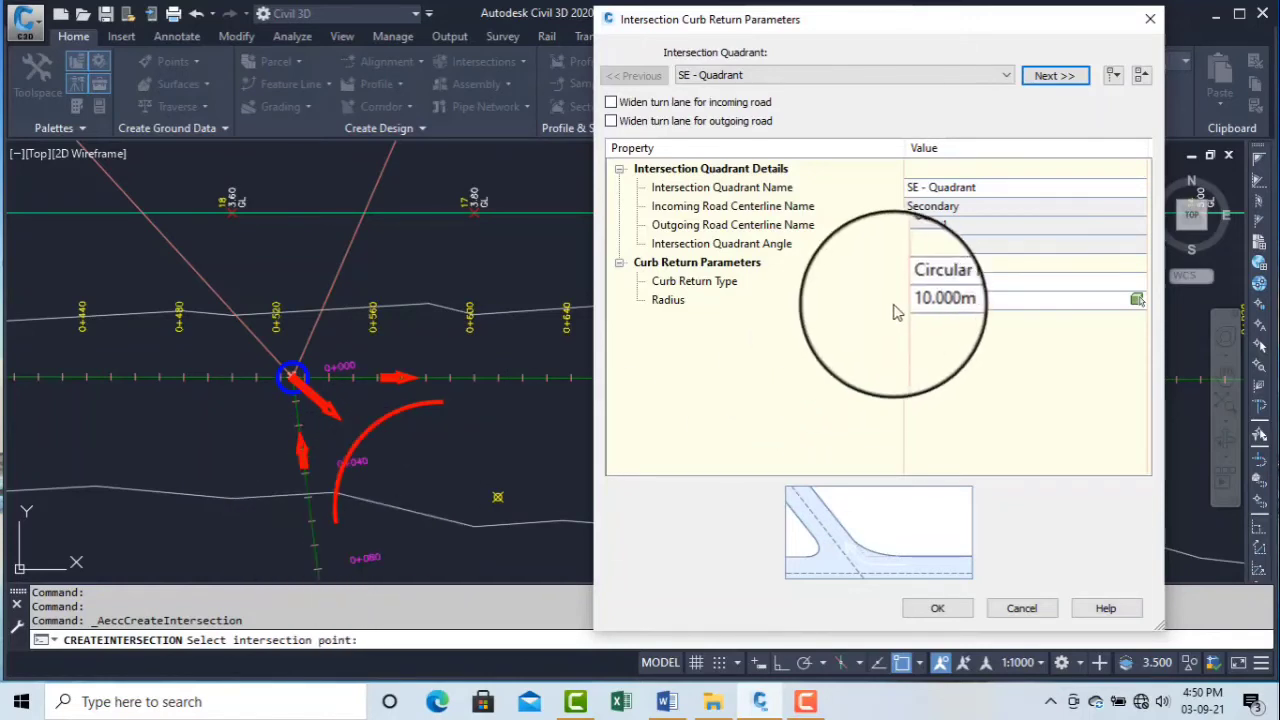
{"action": "left_click", "coordinate": [958, 299]}
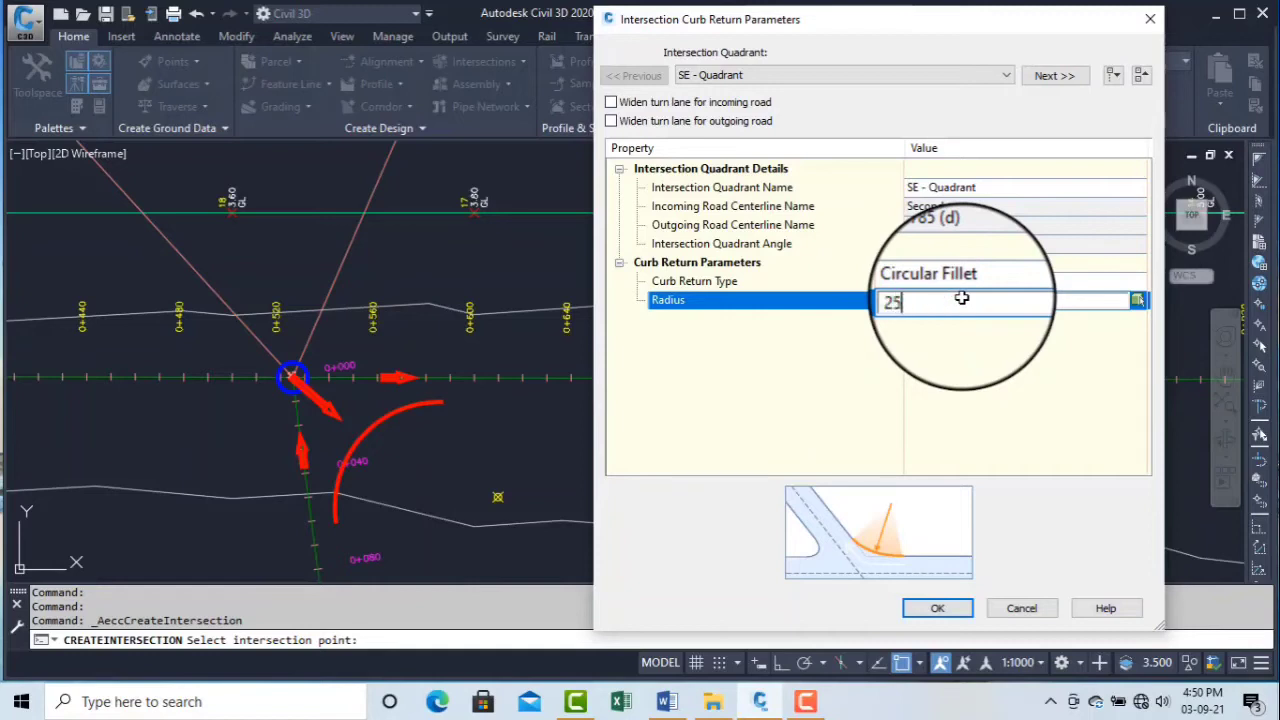
{"action": "key", "text": "Return"}
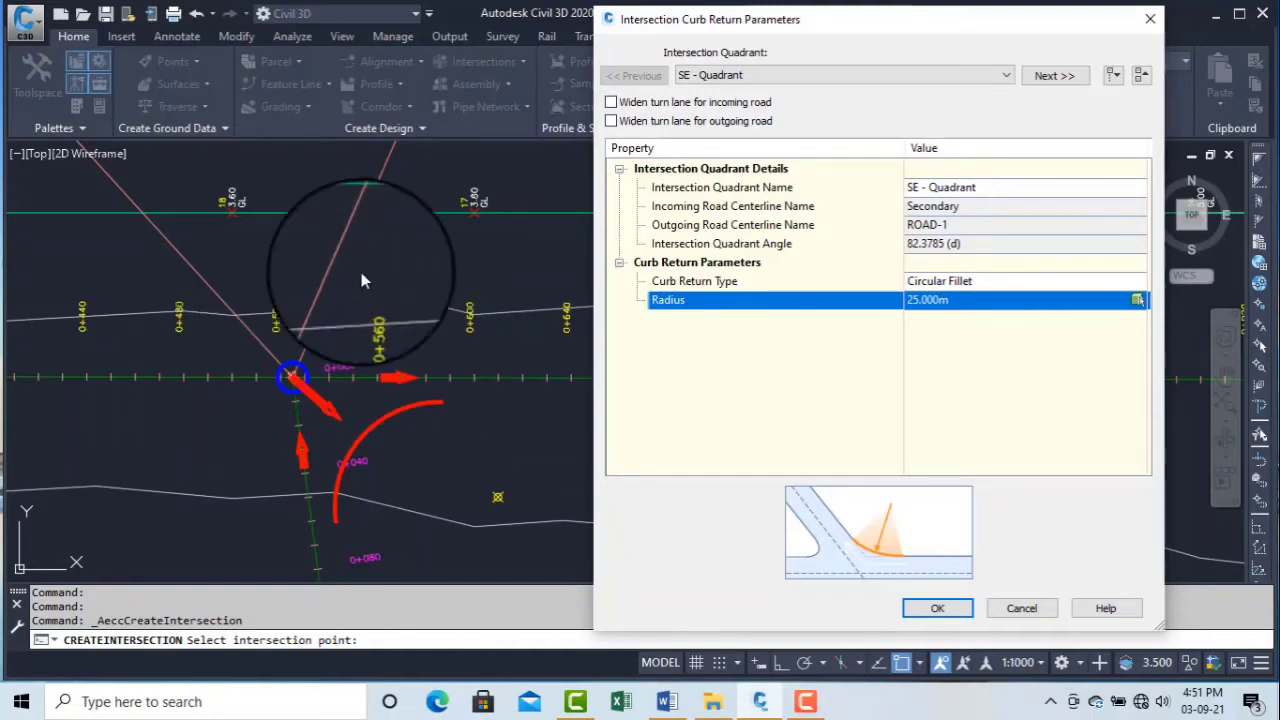
View the curb return parameters of the SW quadrant and return to the SE quadrant
{"action": "left_click", "coordinate": [1045, 78]}
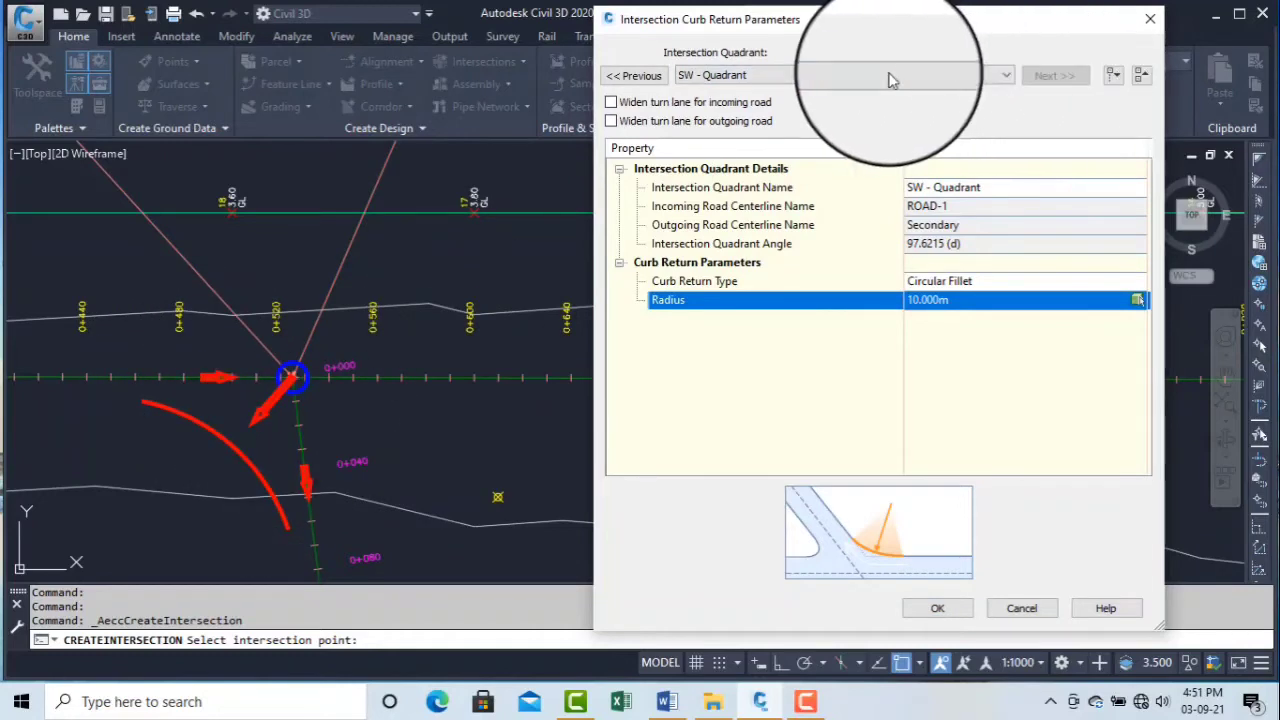
{"action": "left_click", "coordinate": [800, 78]}
{"action": "left_click", "coordinate": [790, 100]}
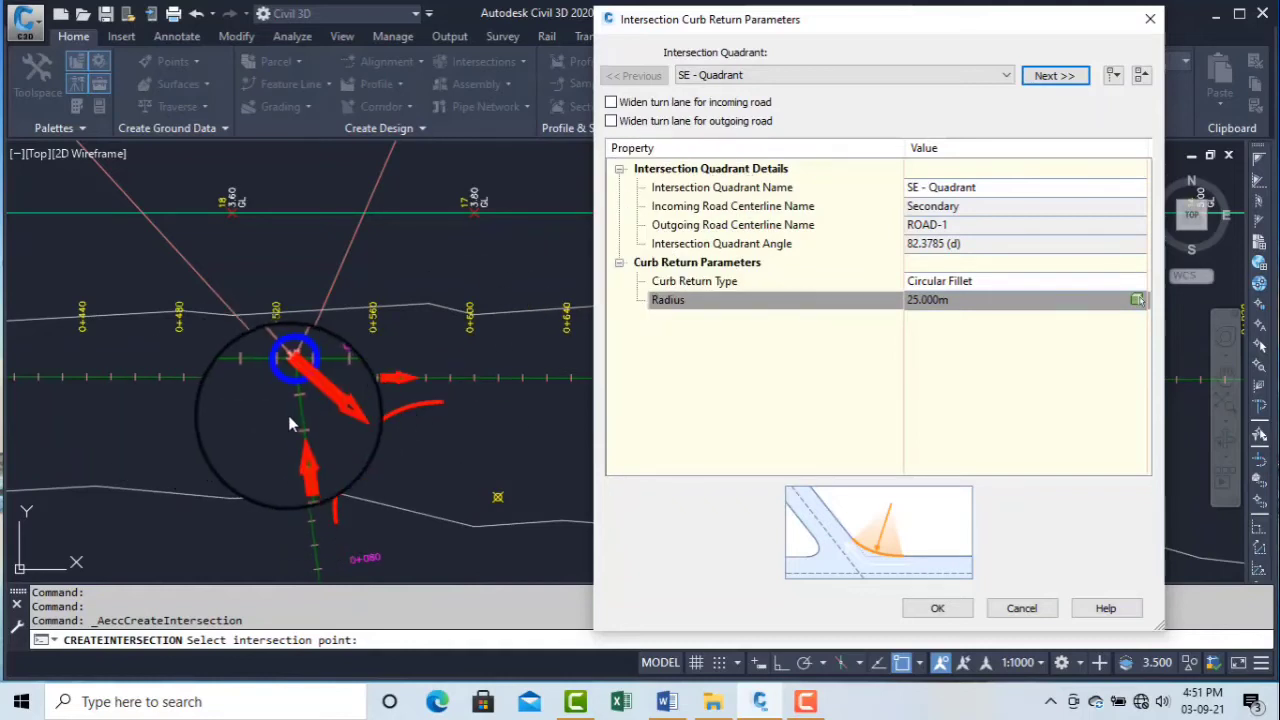
Enable turn lane widening for the incoming road in the SE quadrant with a transition length of 35 m
{"action": "left_click", "coordinate": [609, 102]}
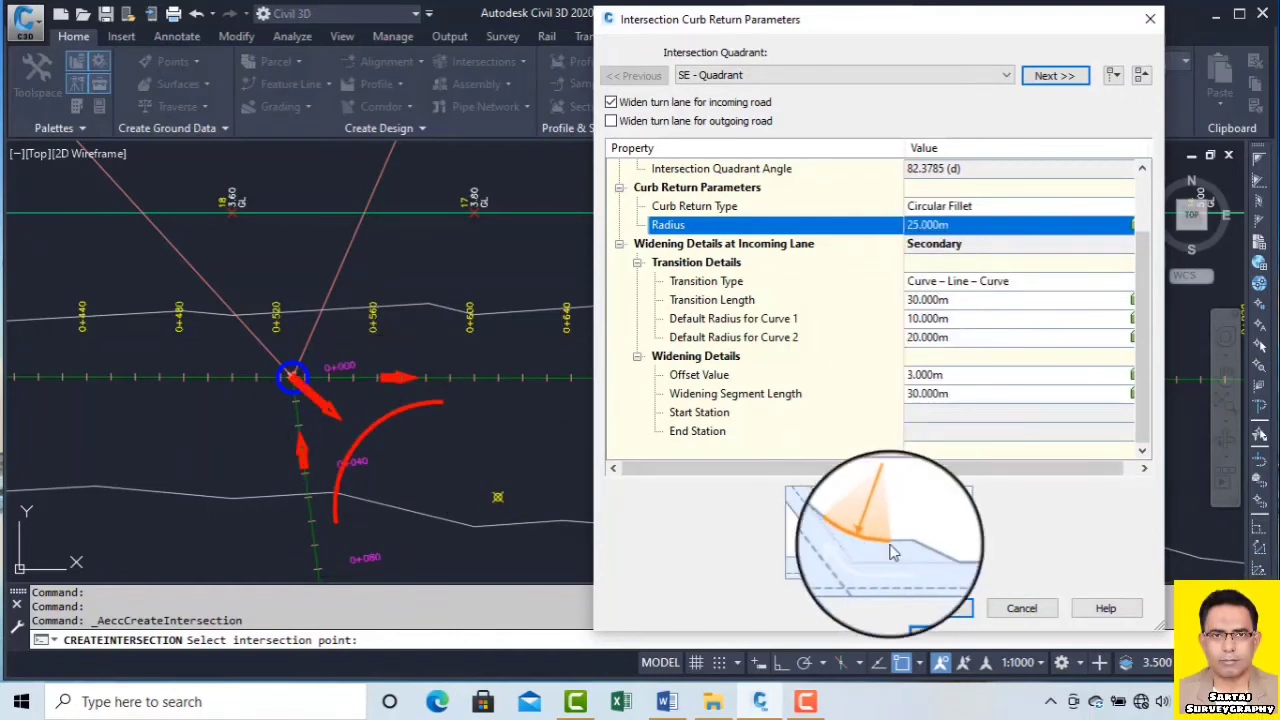
{"action": "left_click", "coordinate": [933, 300]}
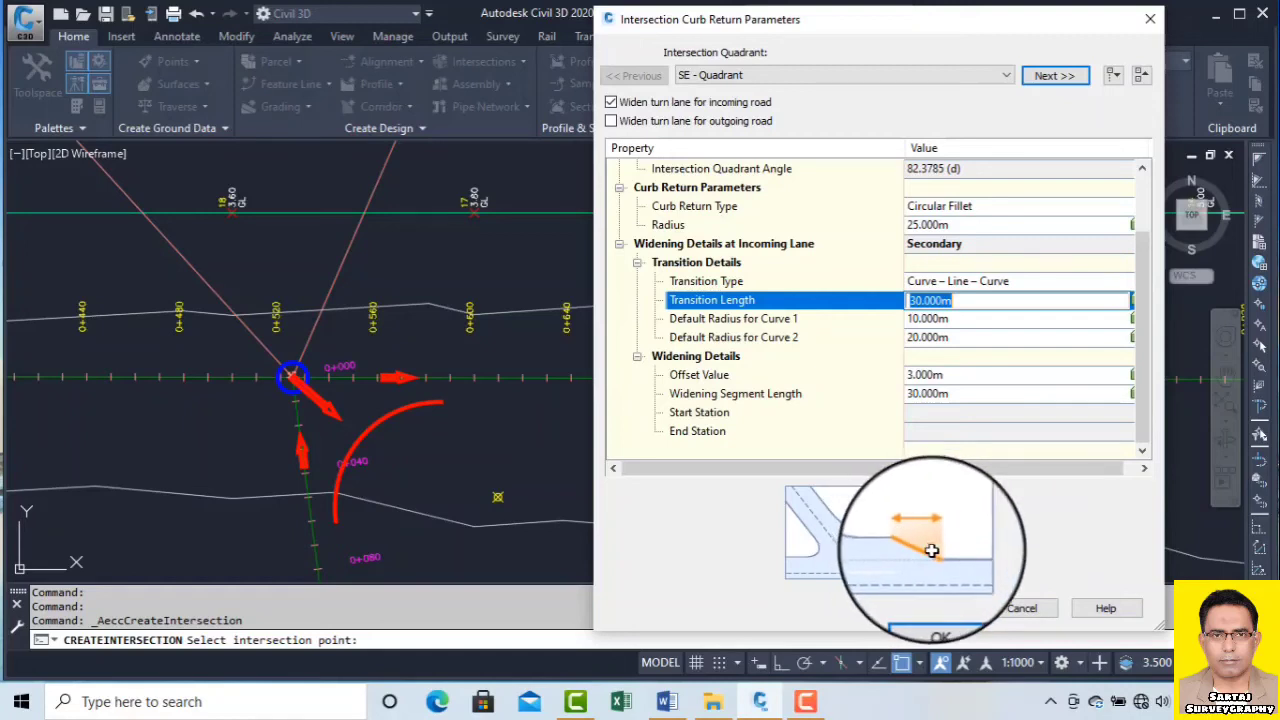
{"action": "left_click", "coordinate": [975, 320]}
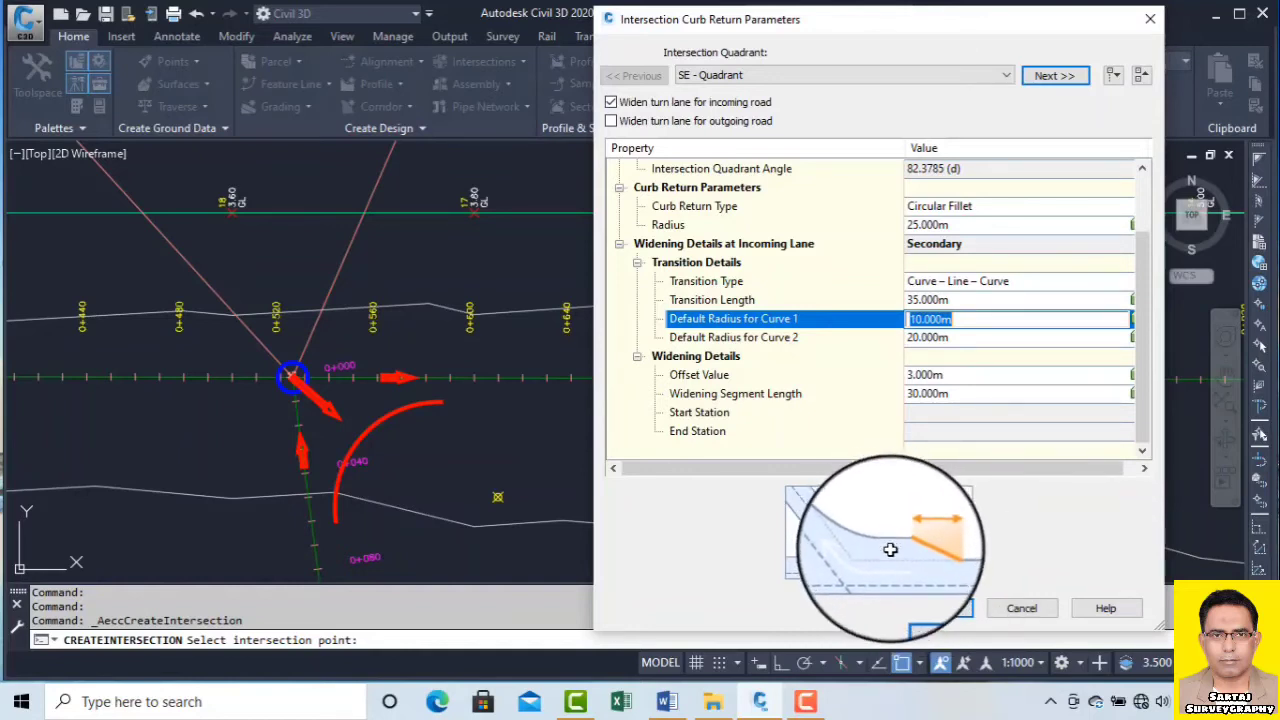
Set the incoming lane's widening offset to 3.5 m and its widening segment length to 35 m
{"action": "left_click", "coordinate": [970, 376]}
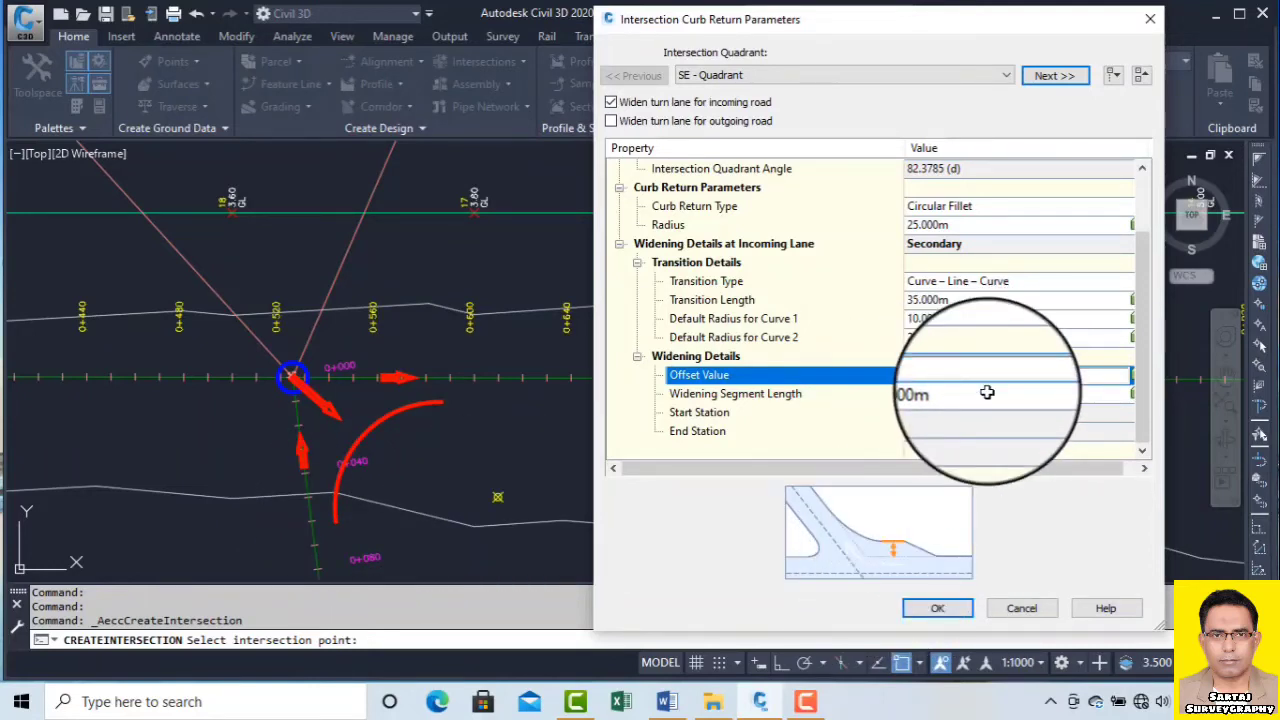
{"action": "type", "text": "5"}
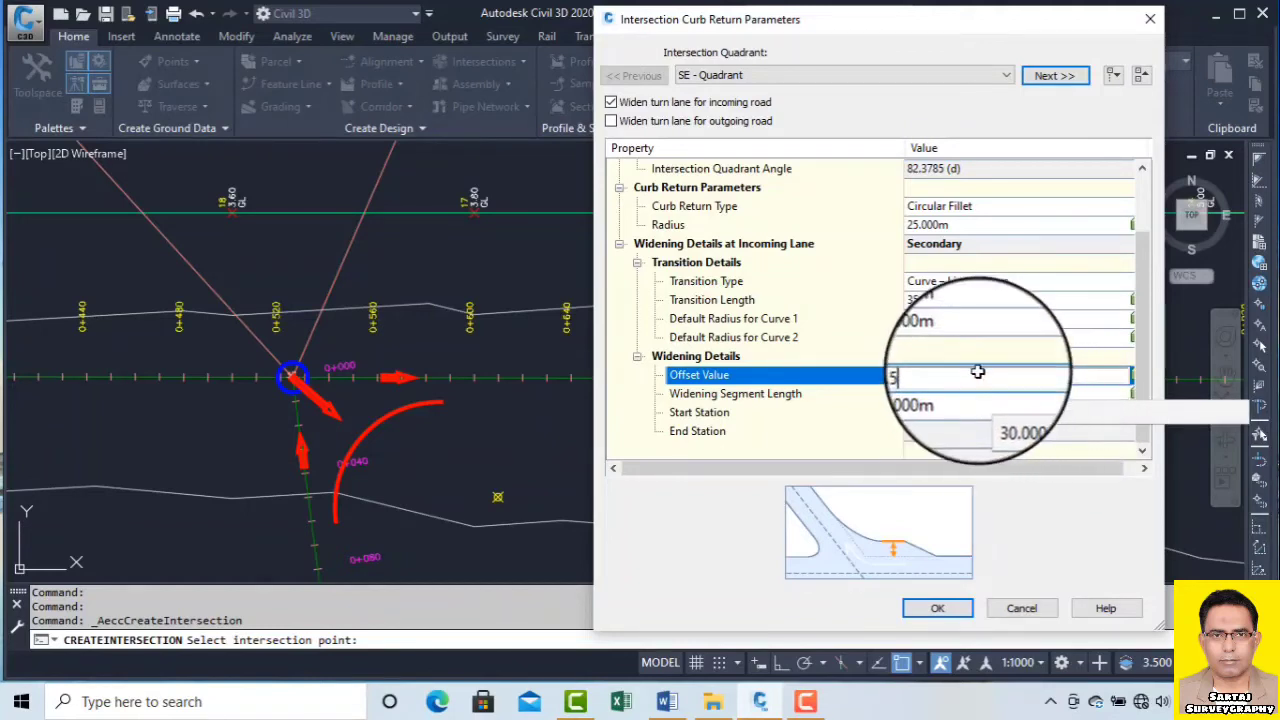
{"action": "key", "text": "Return"}
{"action": "left_click", "coordinate": [972, 378]}
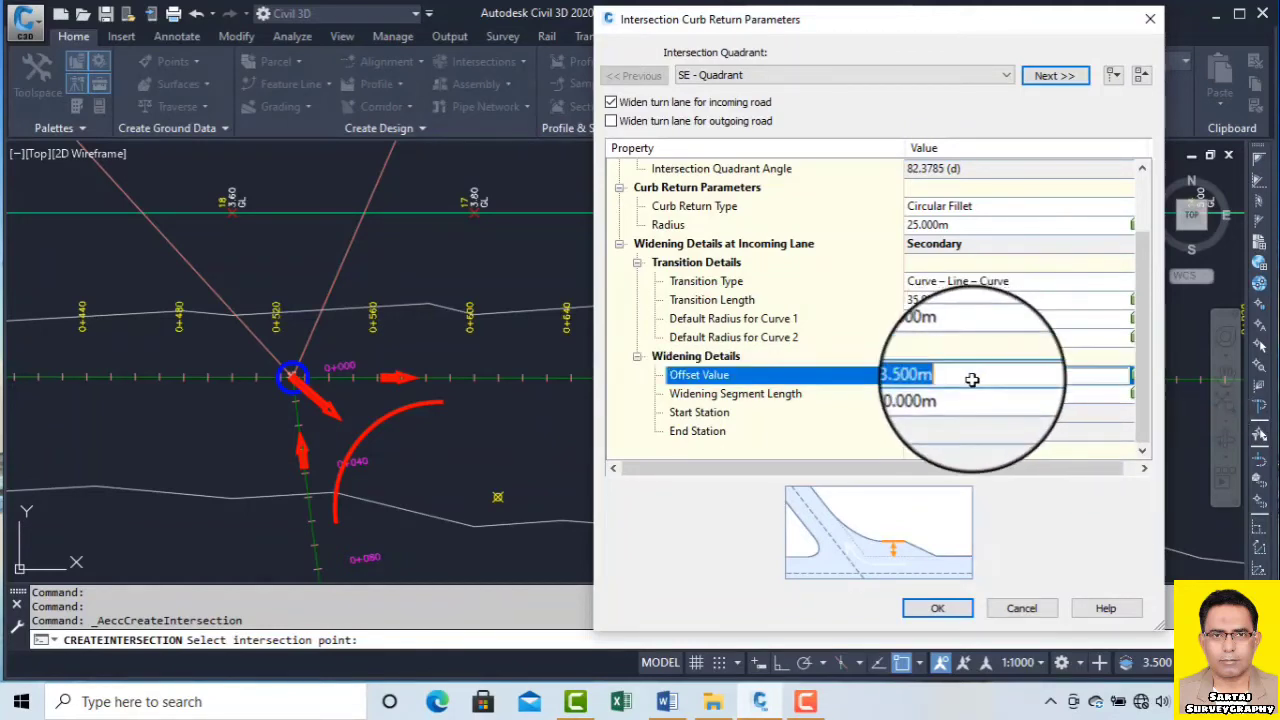
{"action": "left_click", "coordinate": [942, 394]}
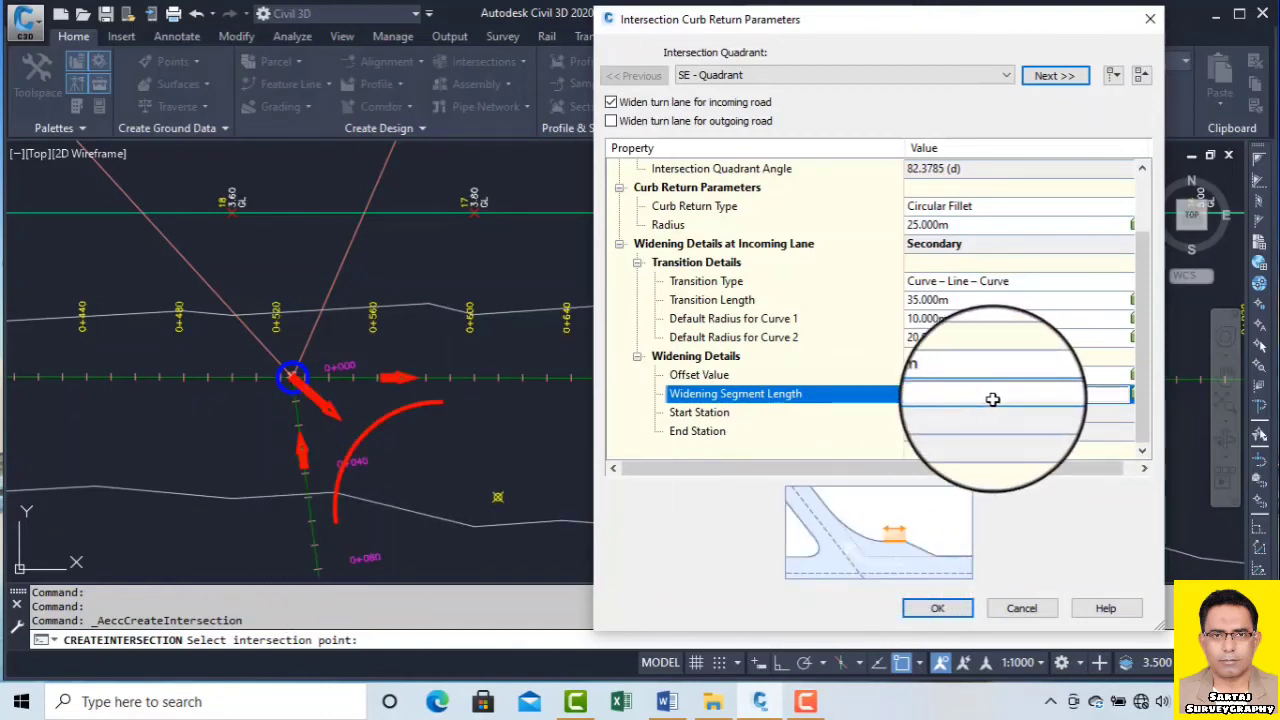
{"action": "type", "text": "35"}
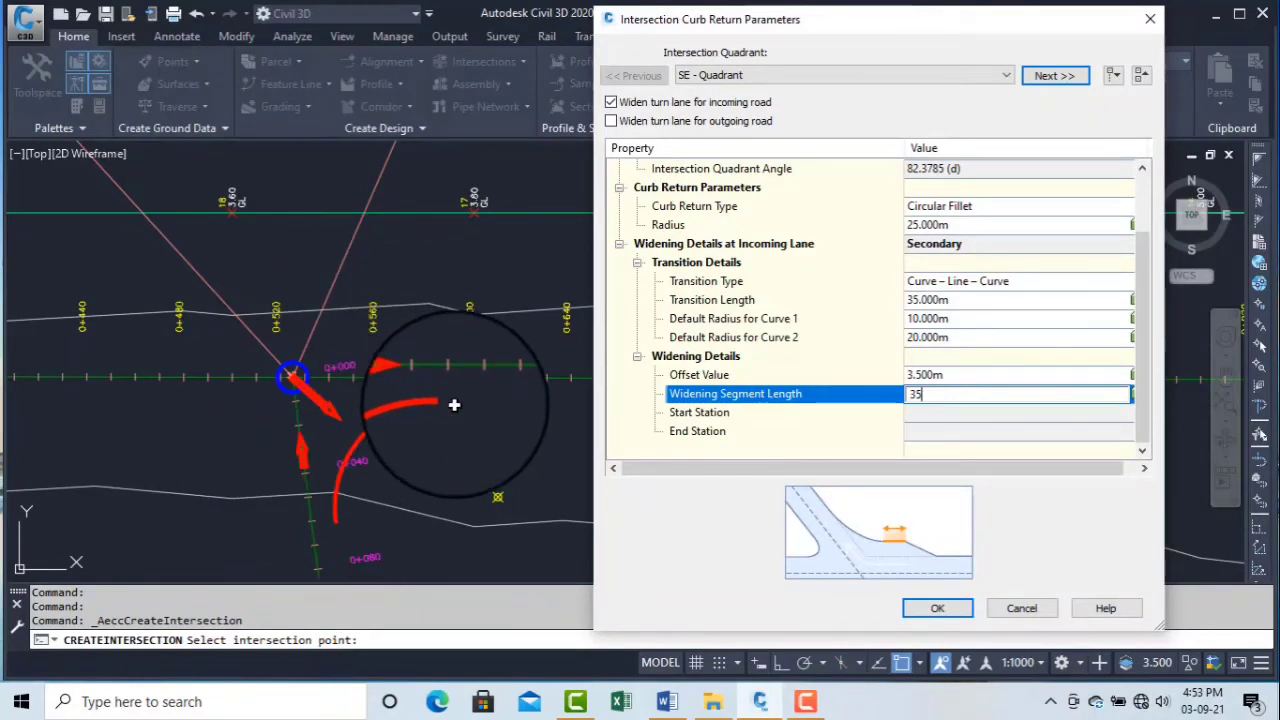
Enable turn lane widening for the outgoing road in the SE quadrant with a transition length of 40 m
{"action": "left_click", "coordinate": [611, 121]}
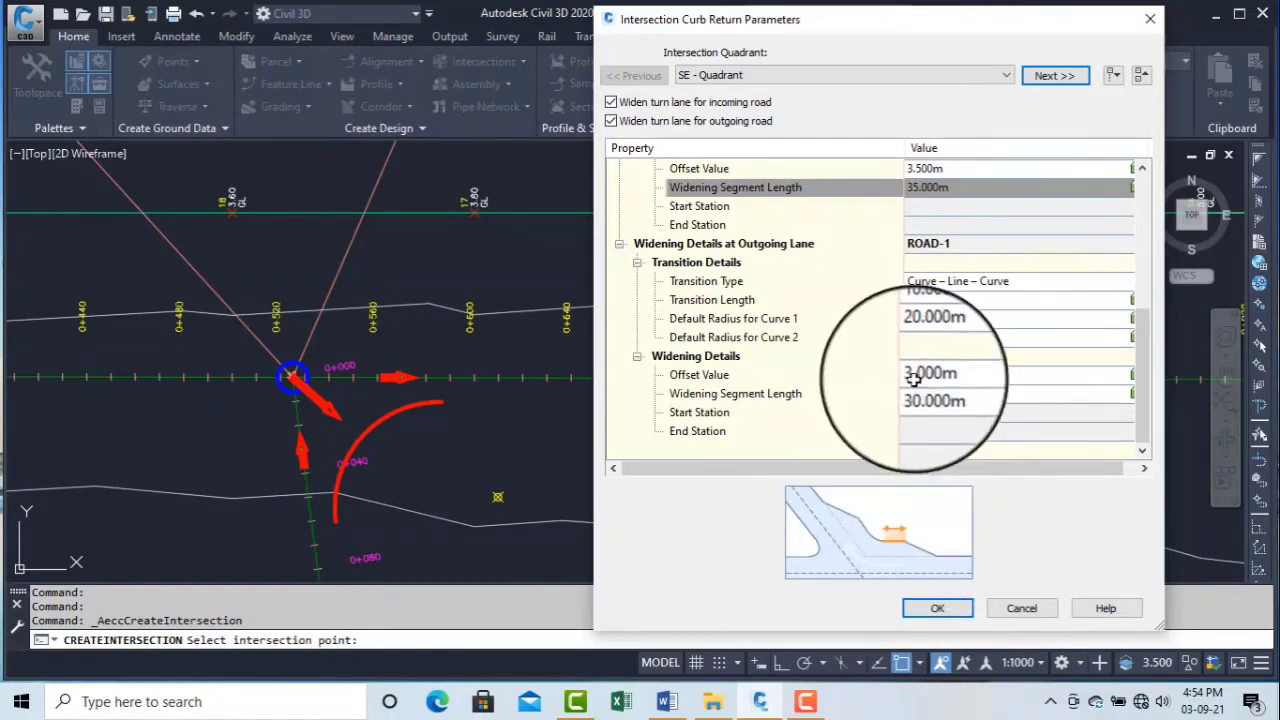
{"action": "left_click", "coordinate": [953, 300]}
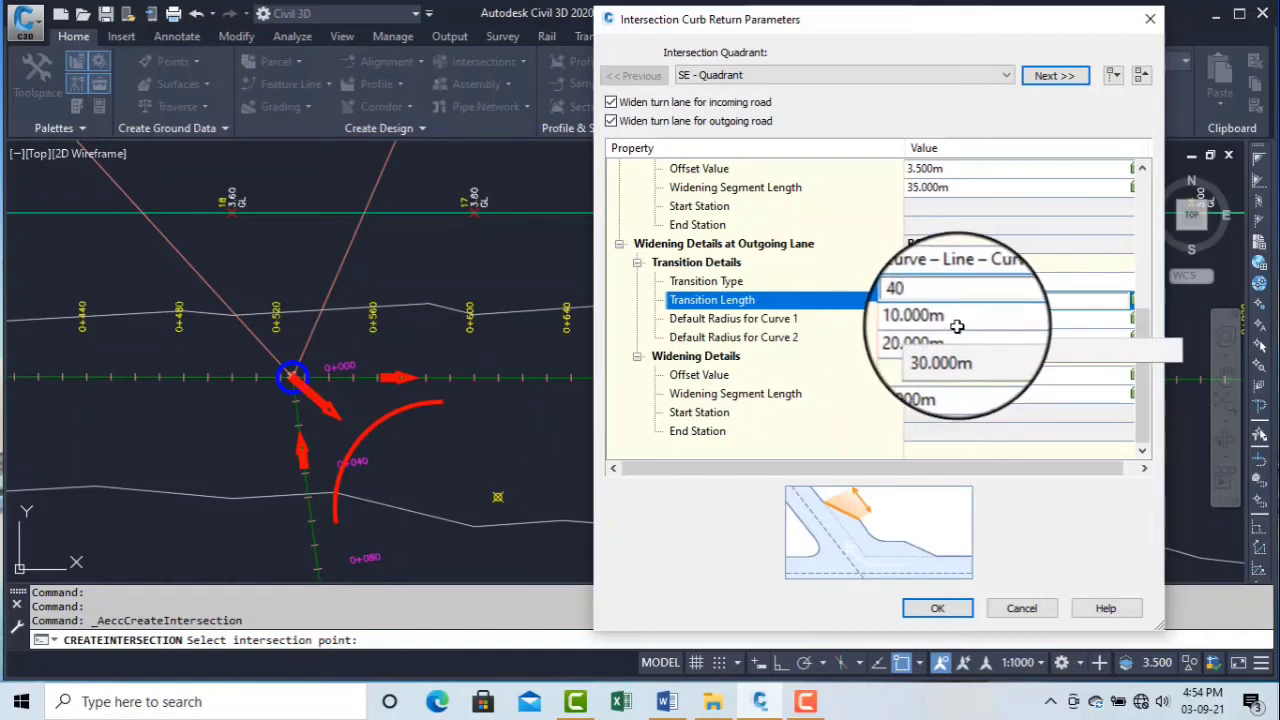
{"action": "key", "text": "Tab"}
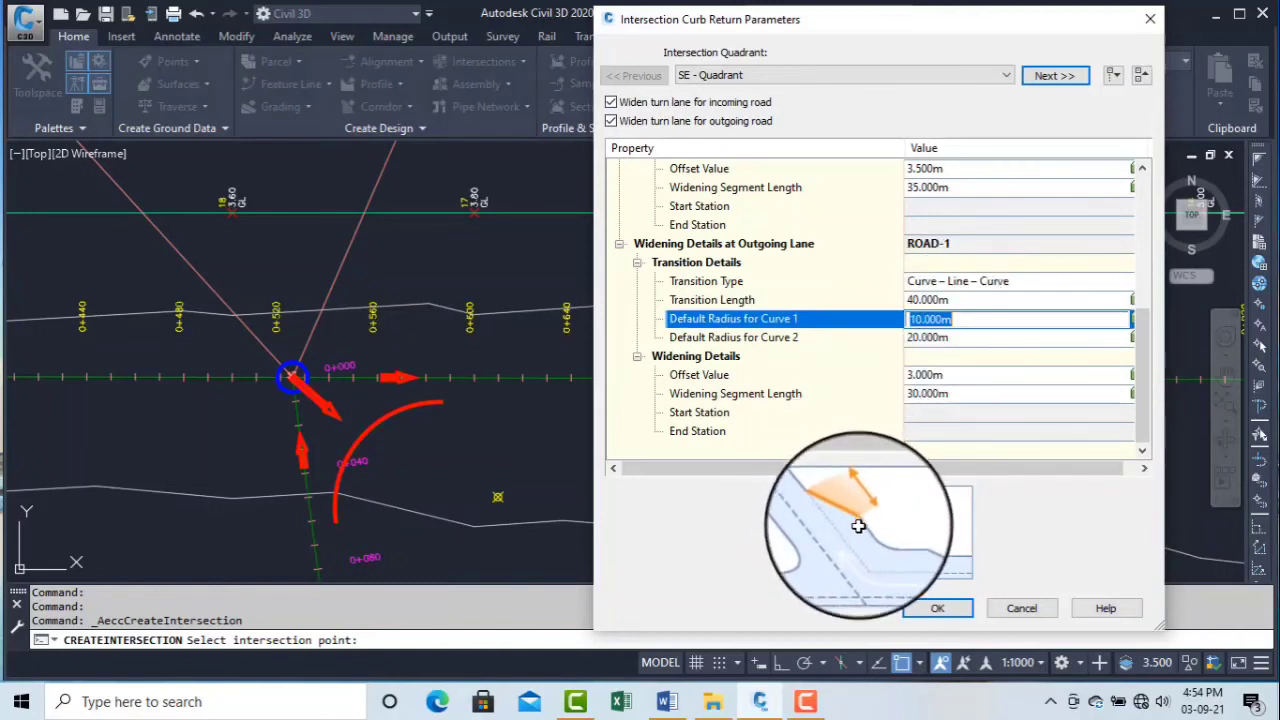
Set the SE quadrant's outgoing lane widening offset to 4 m and its widening segment length to 40 m, and accept the curb return parameters
{"action": "left_click", "coordinate": [943, 376]}
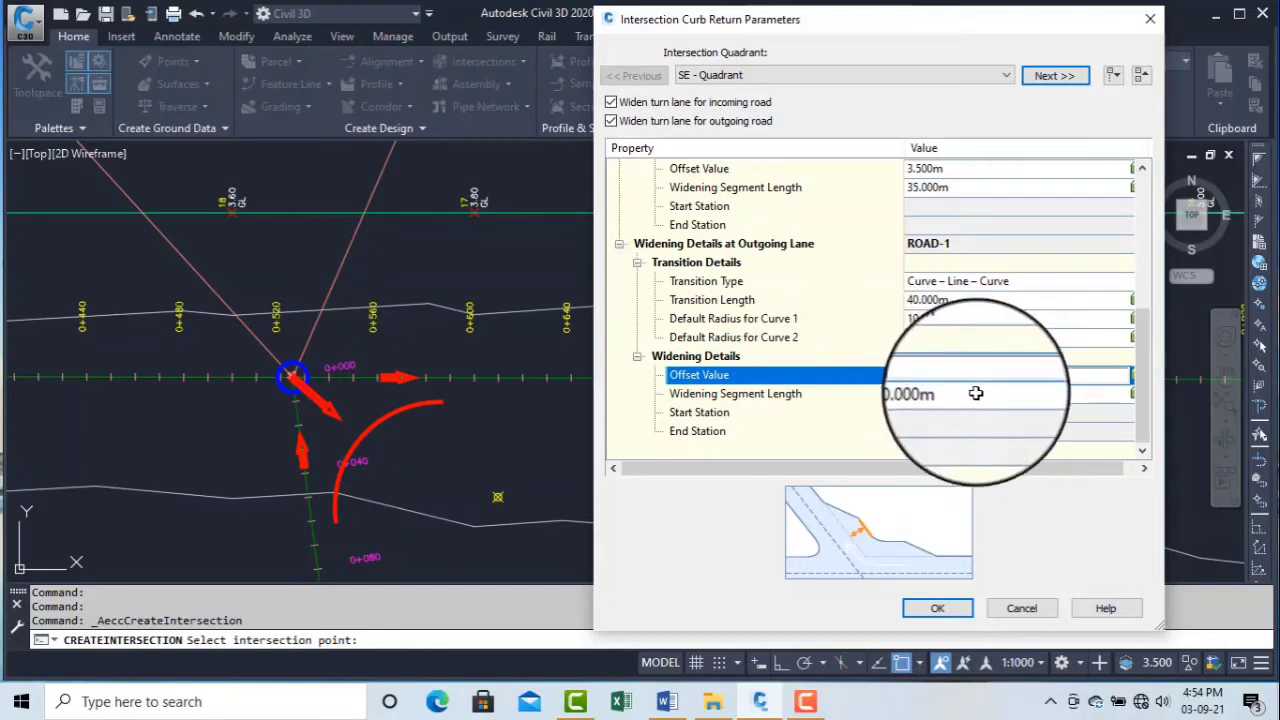
{"action": "left_click", "coordinate": [977, 395]}
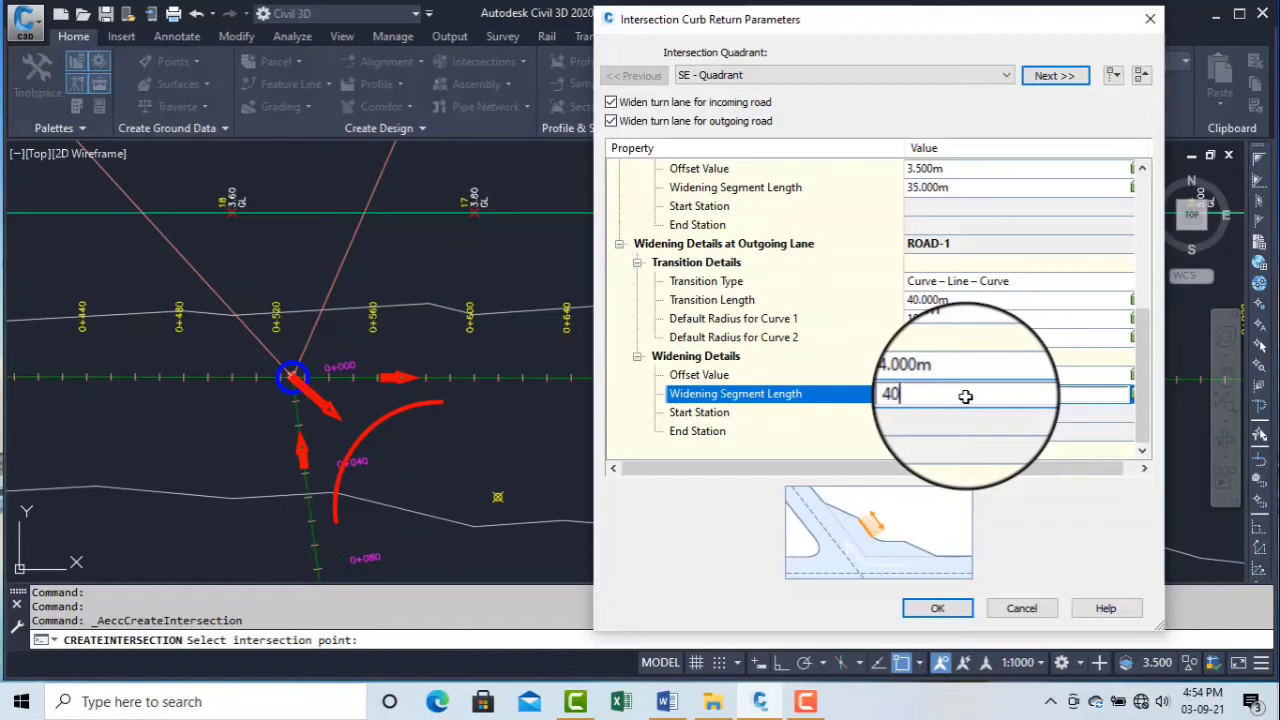
{"action": "key", "text": "Return"}
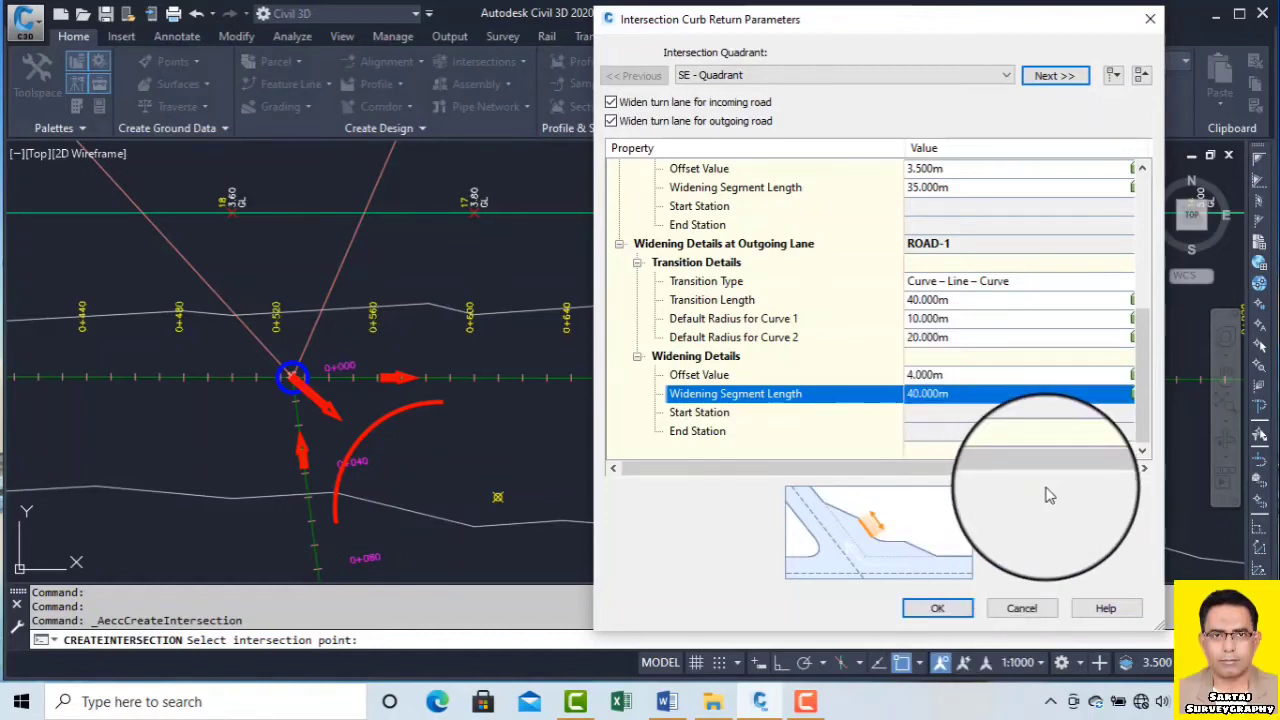
{"action": "left_click", "coordinate": [937, 608]}
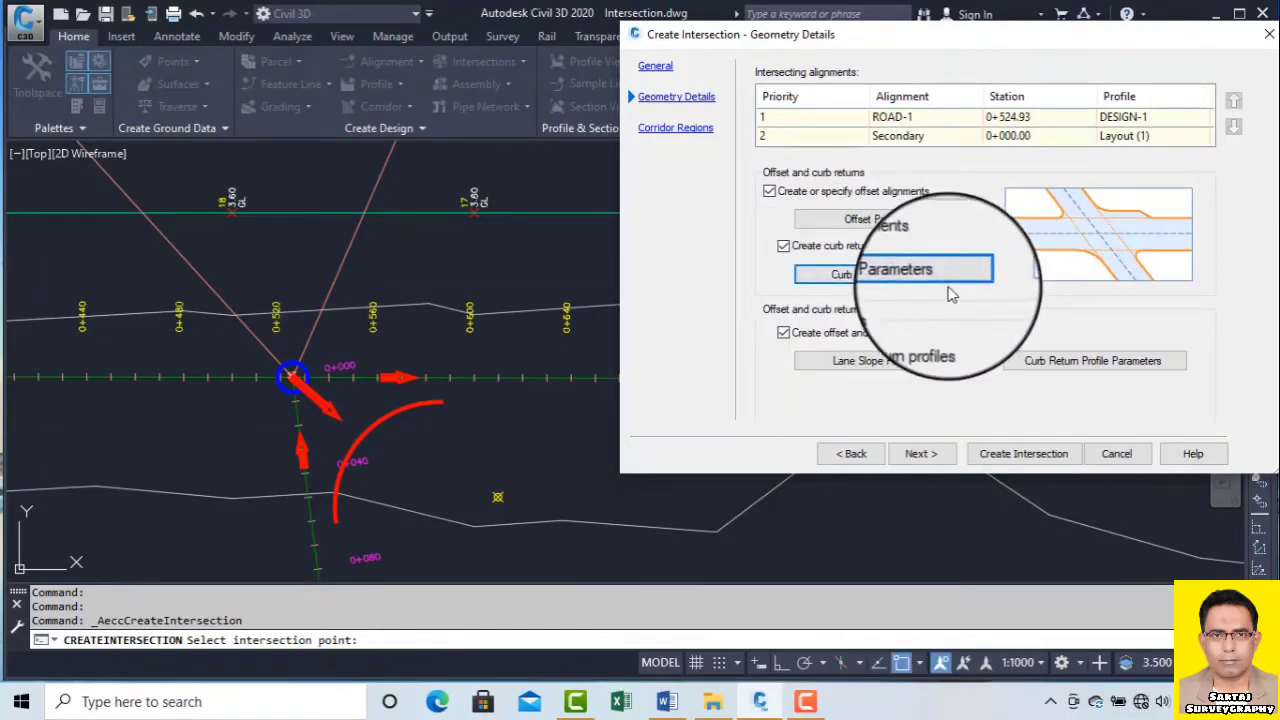
Open the lane slope parameters in an enlarged window and review the secondary road's cross falls for both edges
{"action": "left_click", "coordinate": [888, 366]}
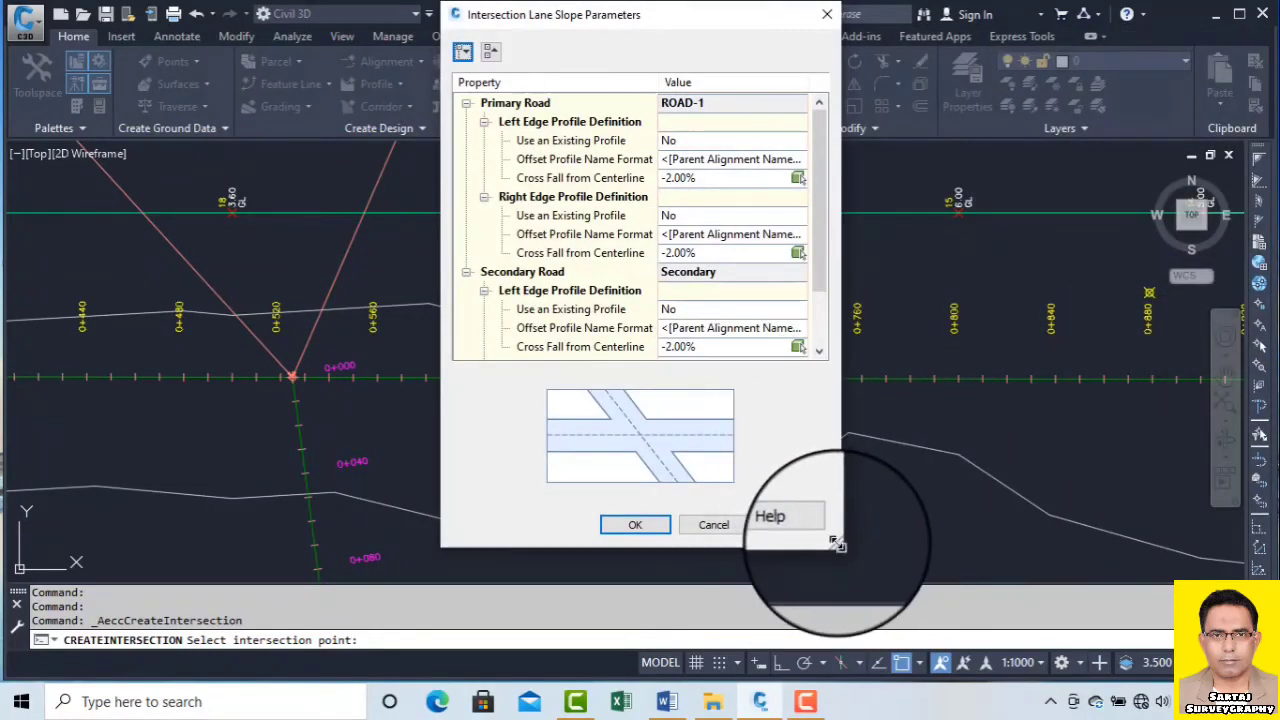
{"action": "left_click_drag", "start_coordinate": [838, 545], "coordinate": [1056, 547]}
{"action": "left_click_drag", "start_coordinate": [838, 16], "coordinate": [928, 36]}
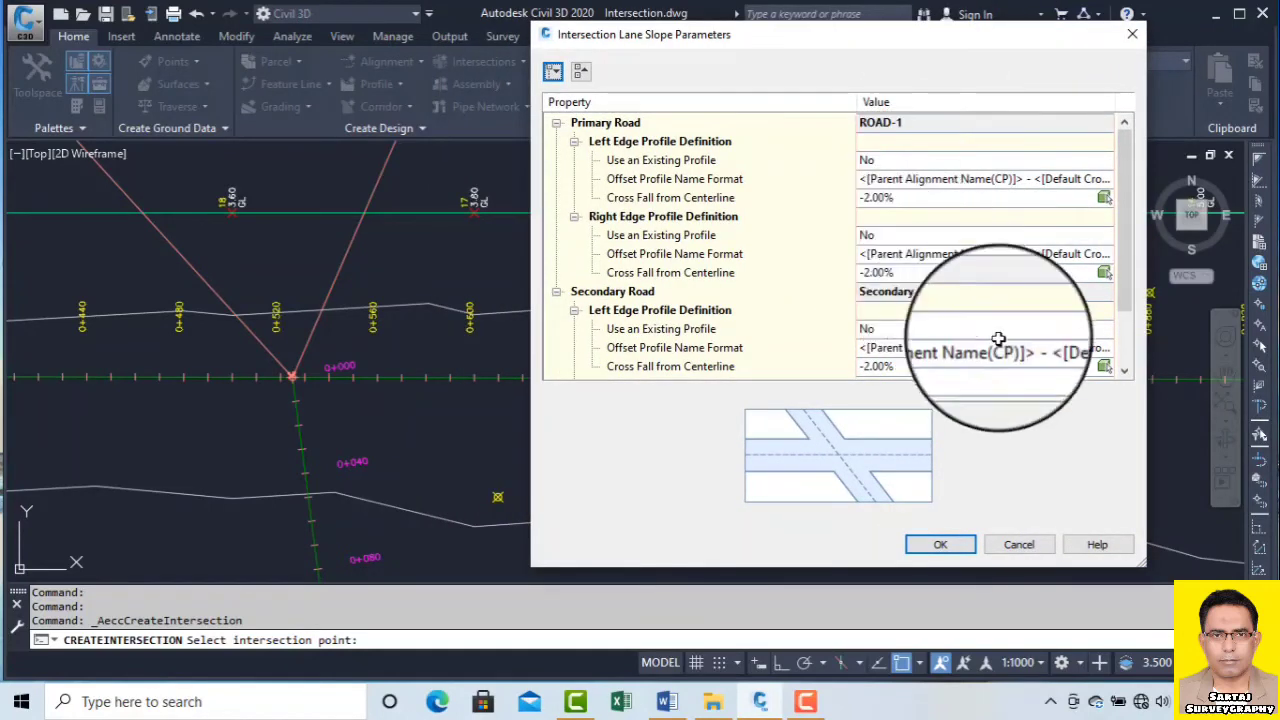
{"action": "scroll", "coordinate": [1122, 345], "scroll_direction": "down", "scroll_amount": 1}
{"action": "scroll", "coordinate": [1122, 345], "scroll_direction": "down", "scroll_amount": 1}
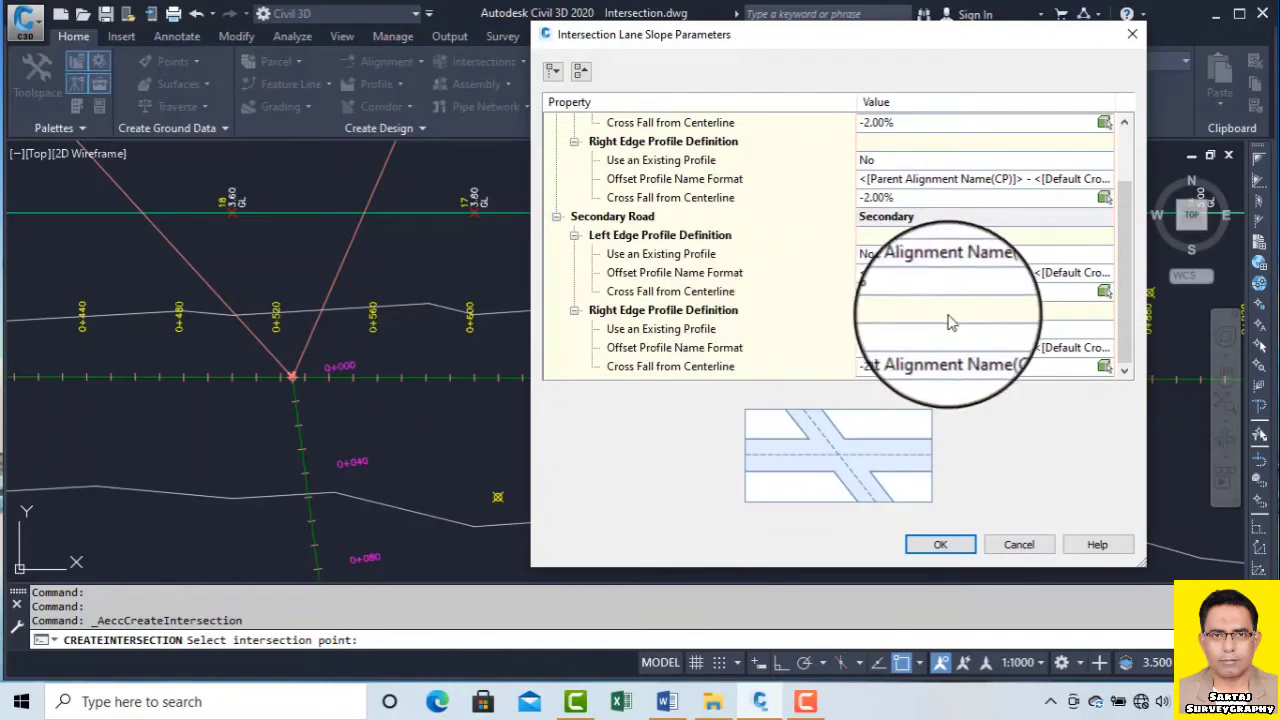
{"action": "left_click", "coordinate": [893, 292]}
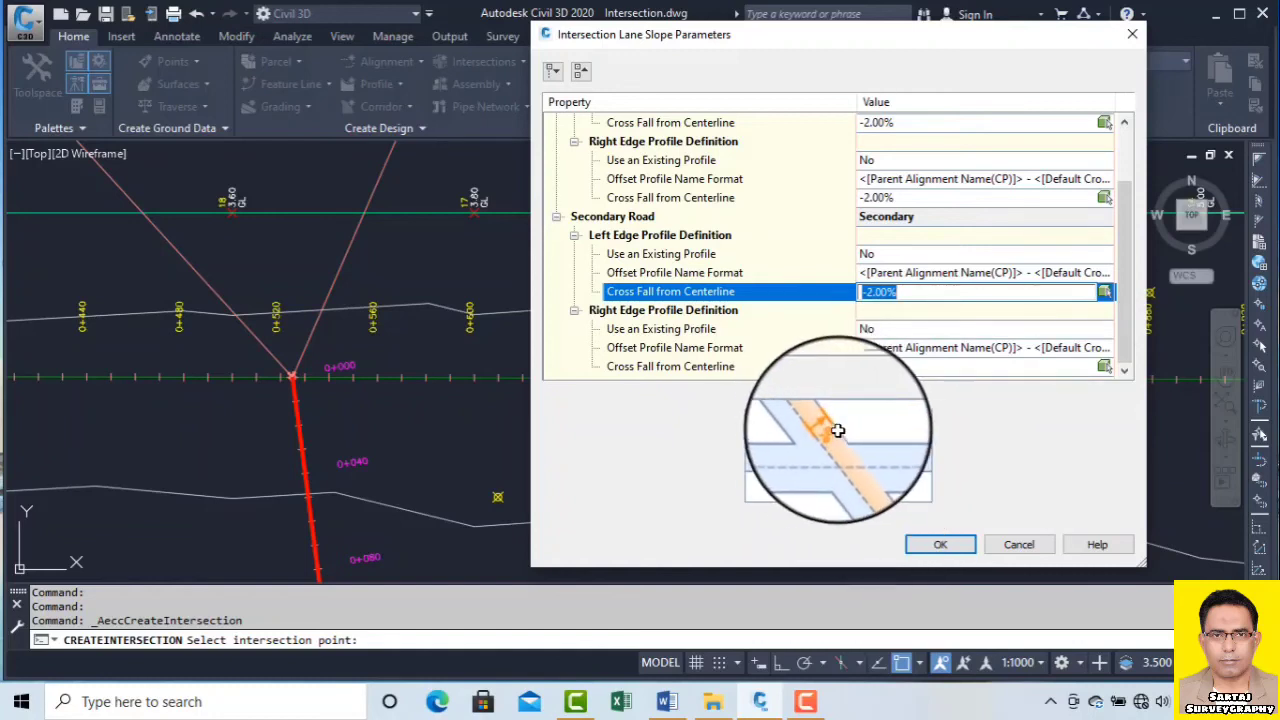
{"action": "left_click", "coordinate": [889, 366]}
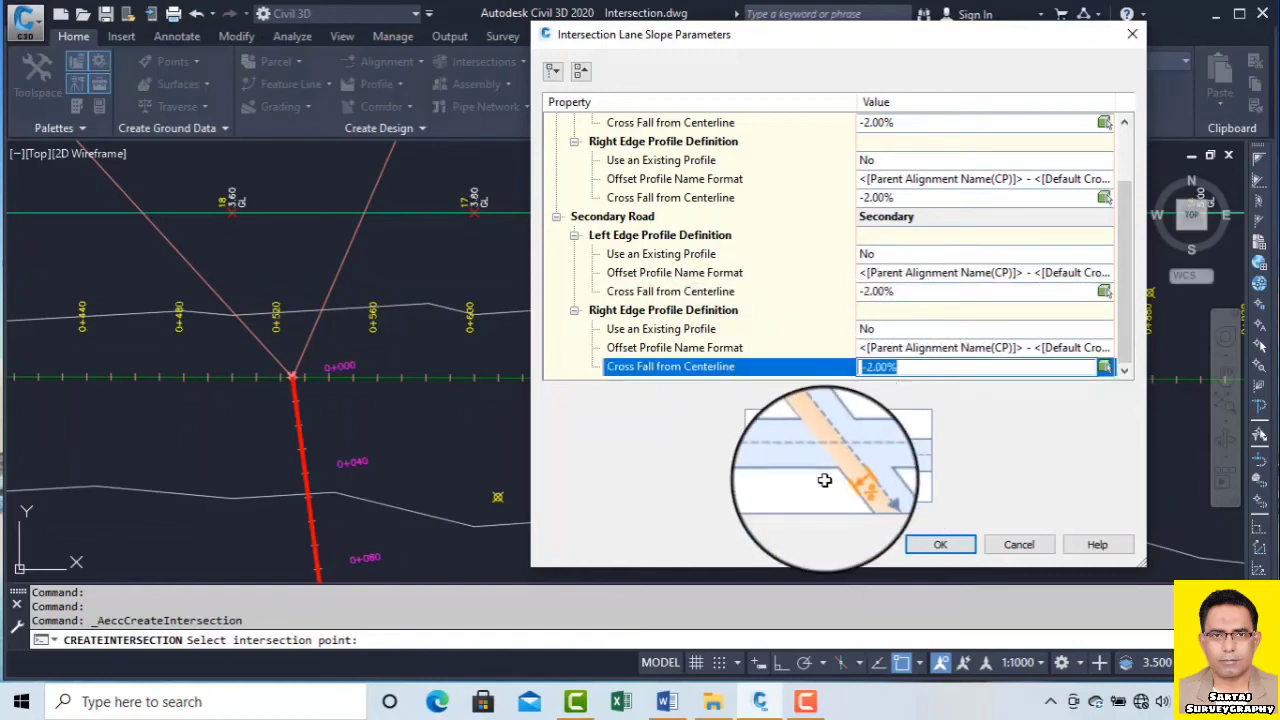
Review the cross falls of ROAD-1's left and right edges and close the lane slope parameters with the values kept
{"action": "left_click", "coordinate": [1125, 222]}
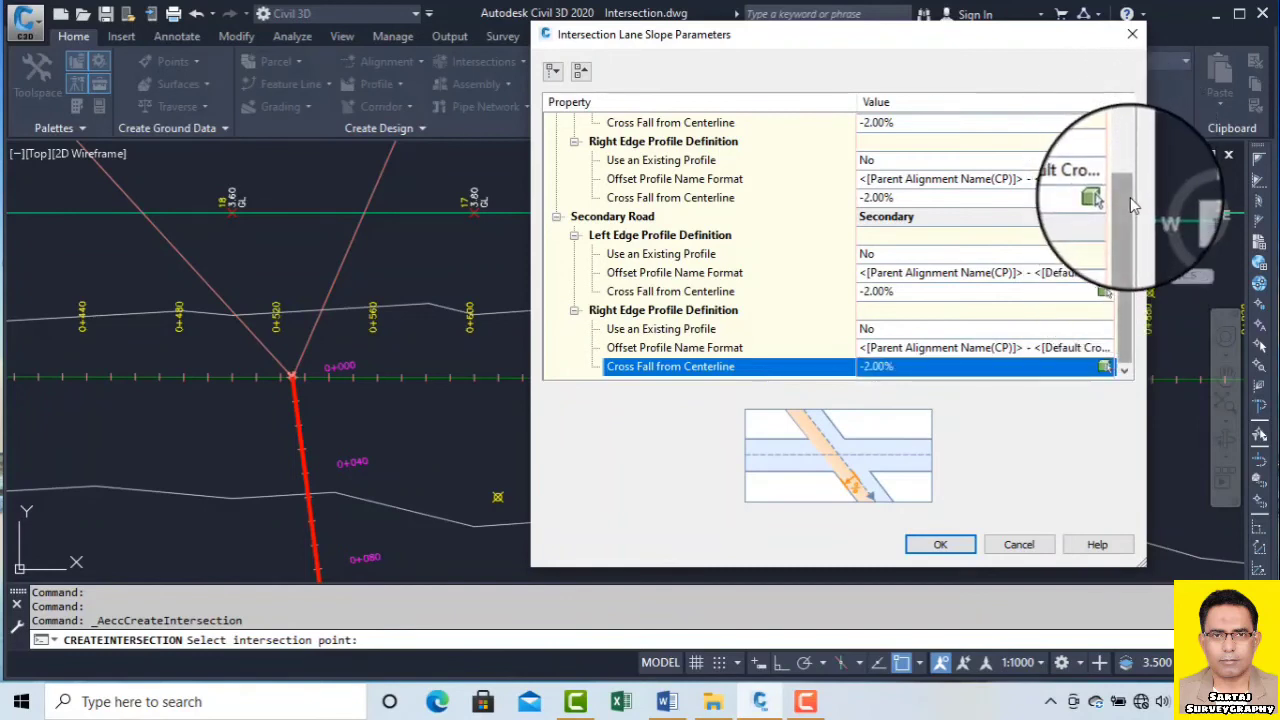
{"action": "left_click_drag", "start_coordinate": [1130, 205], "coordinate": [1114, 120]}
{"action": "left_click", "coordinate": [934, 197]}
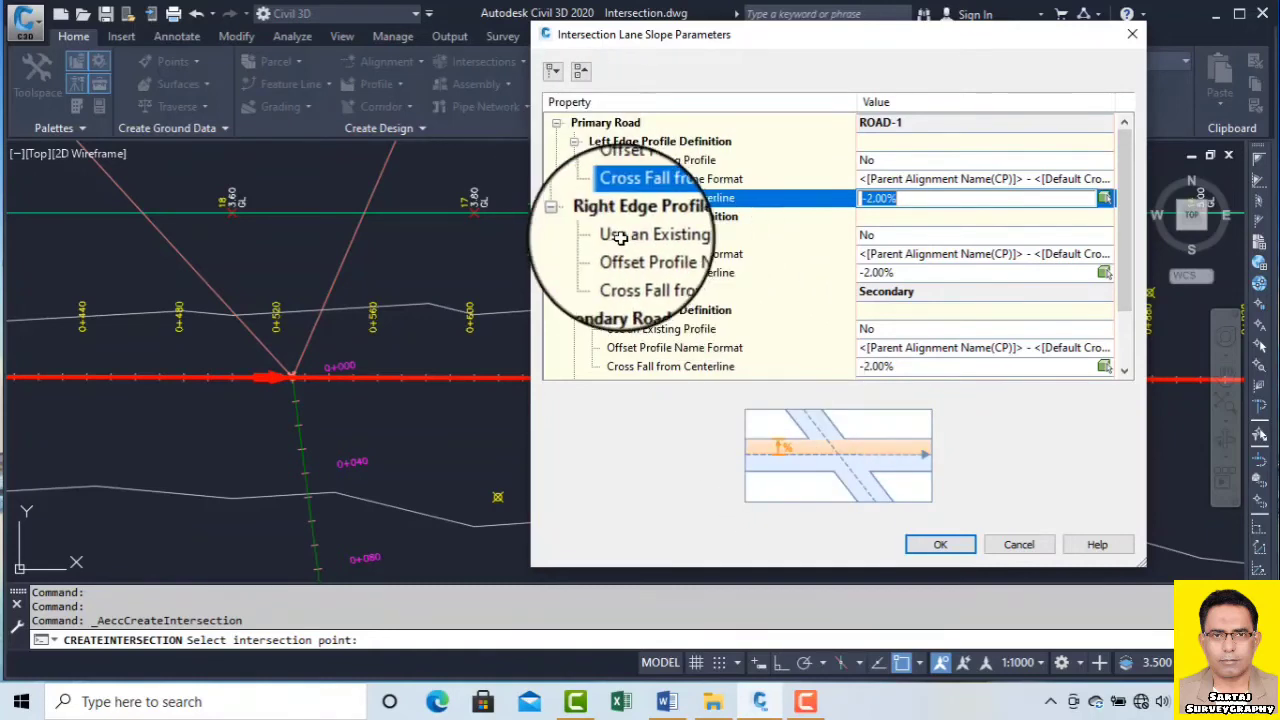
{"action": "left_click", "coordinate": [920, 272]}
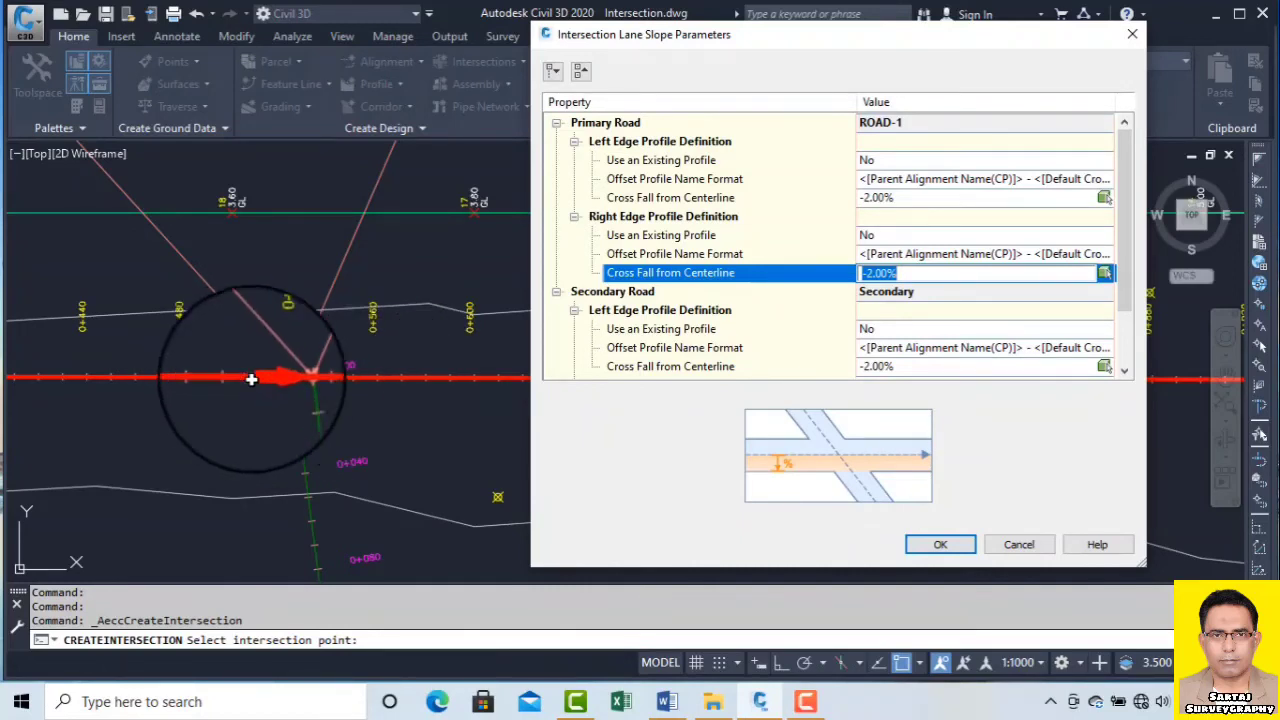
{"action": "left_click", "coordinate": [886, 366]}
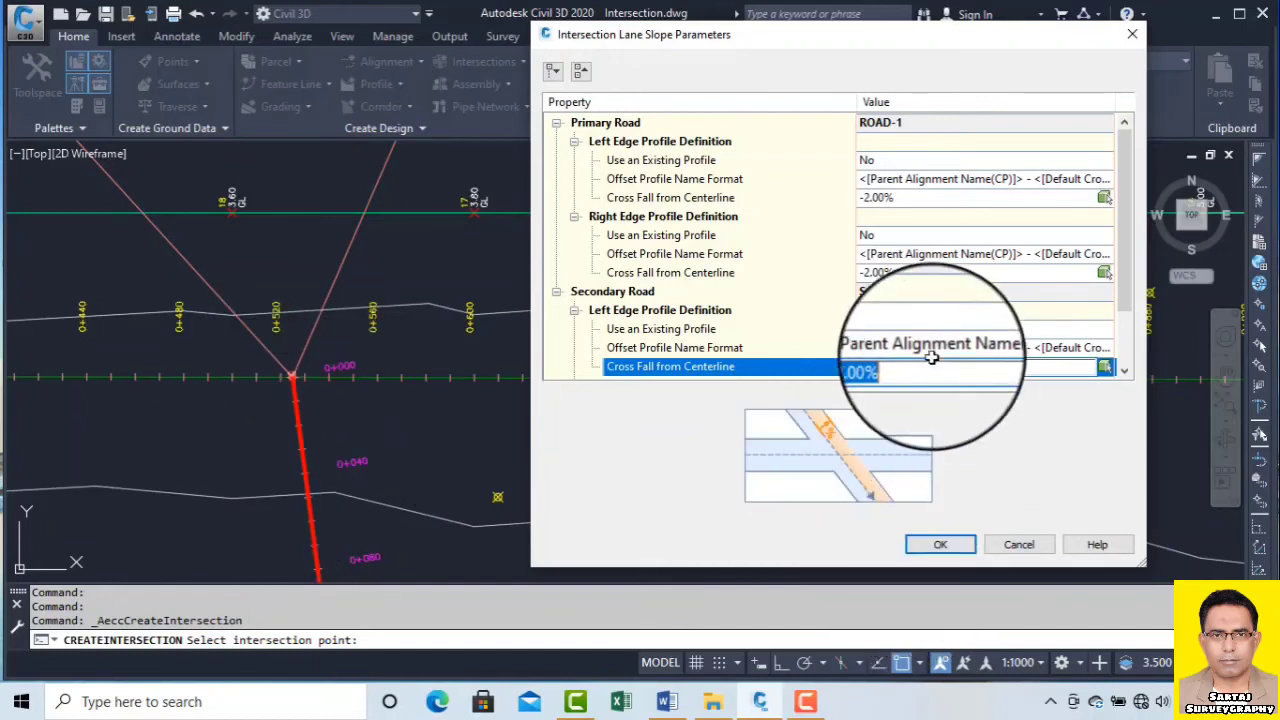
{"action": "left_click", "coordinate": [954, 544]}
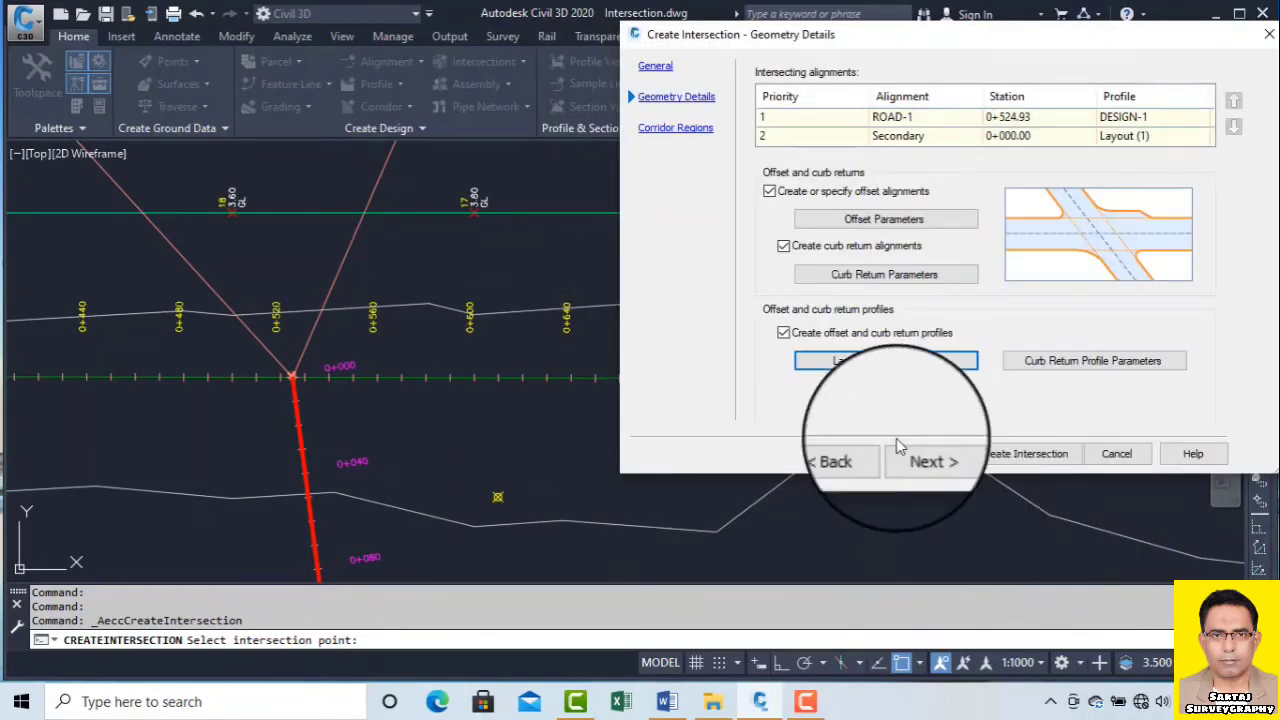
Review the curb return profile parameters of the SE and SW quadrants, including the incoming lane extension length, and accept them
{"action": "left_click", "coordinate": [1094, 367]}
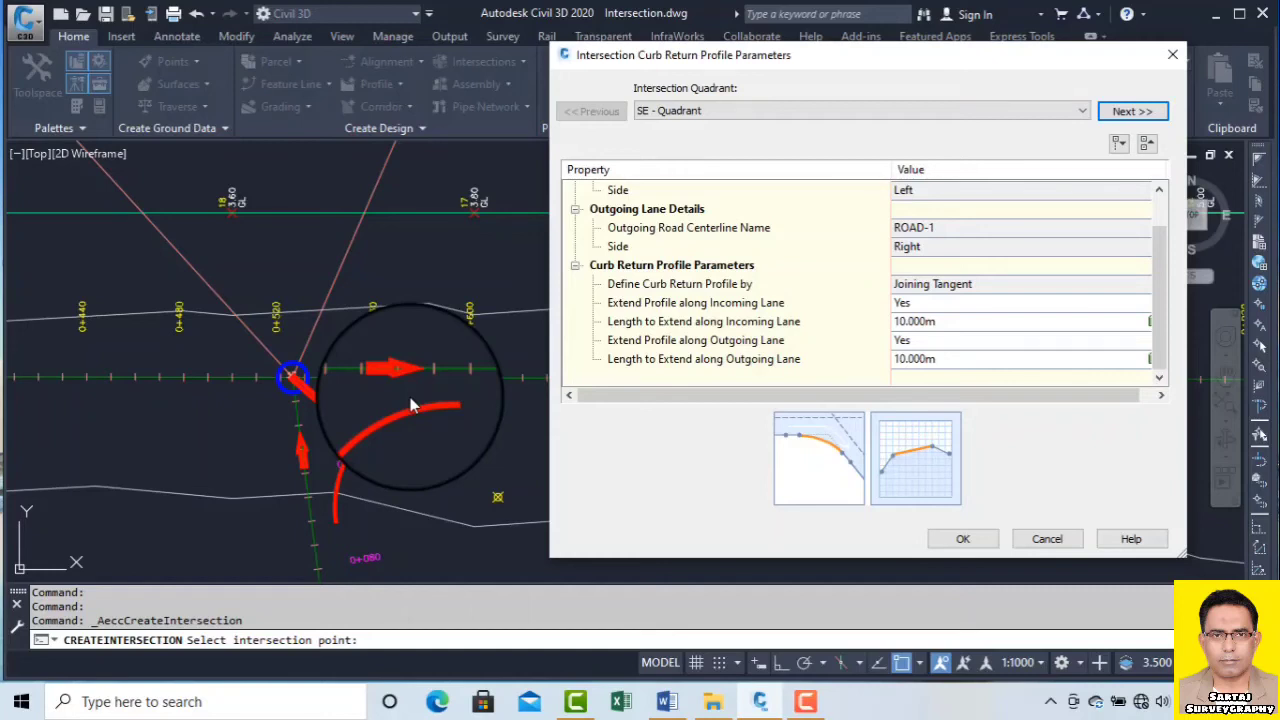
{"action": "left_click", "coordinate": [945, 321]}
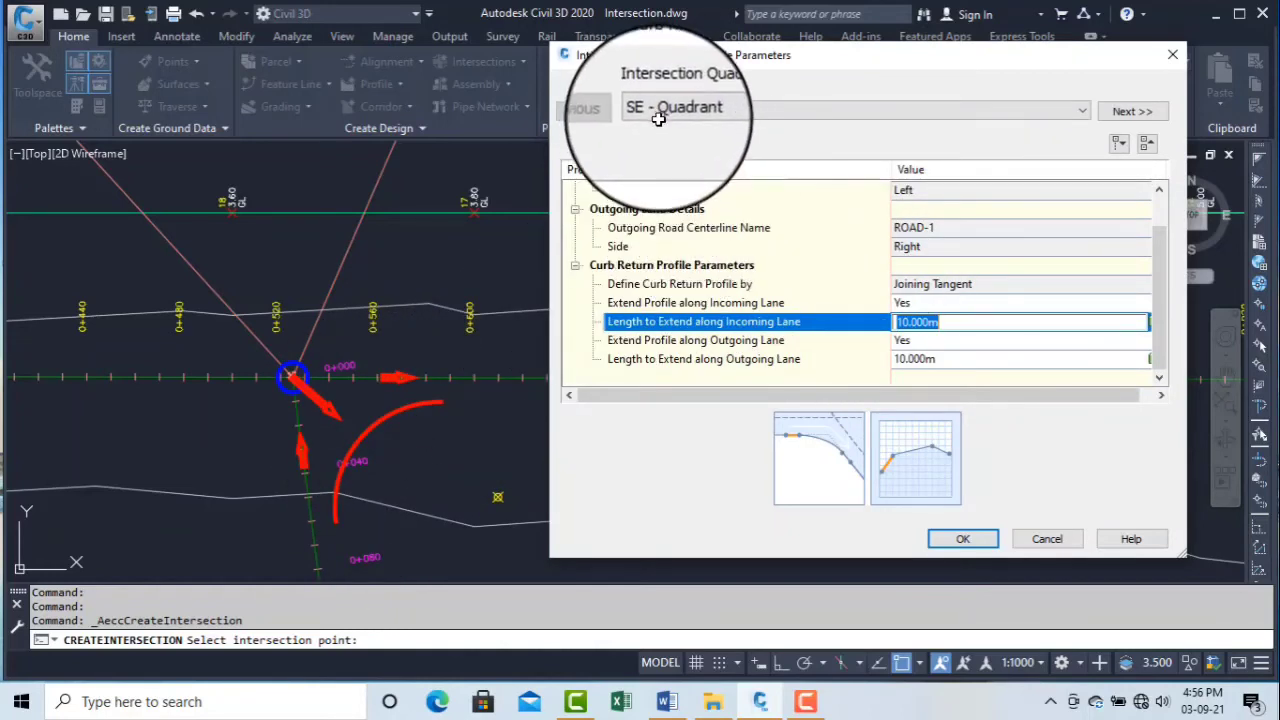
{"action": "left_click", "coordinate": [1138, 116]}
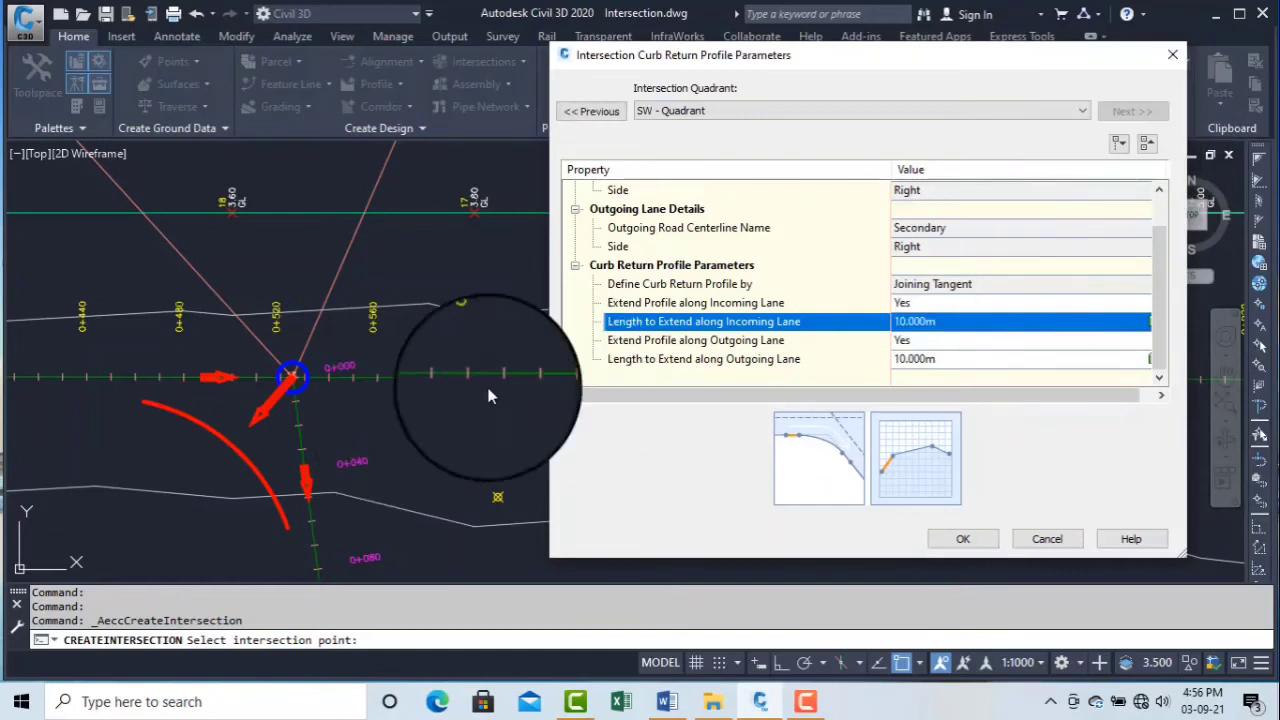
{"action": "left_click", "coordinate": [843, 112]}
{"action": "left_click", "coordinate": [766, 128]}
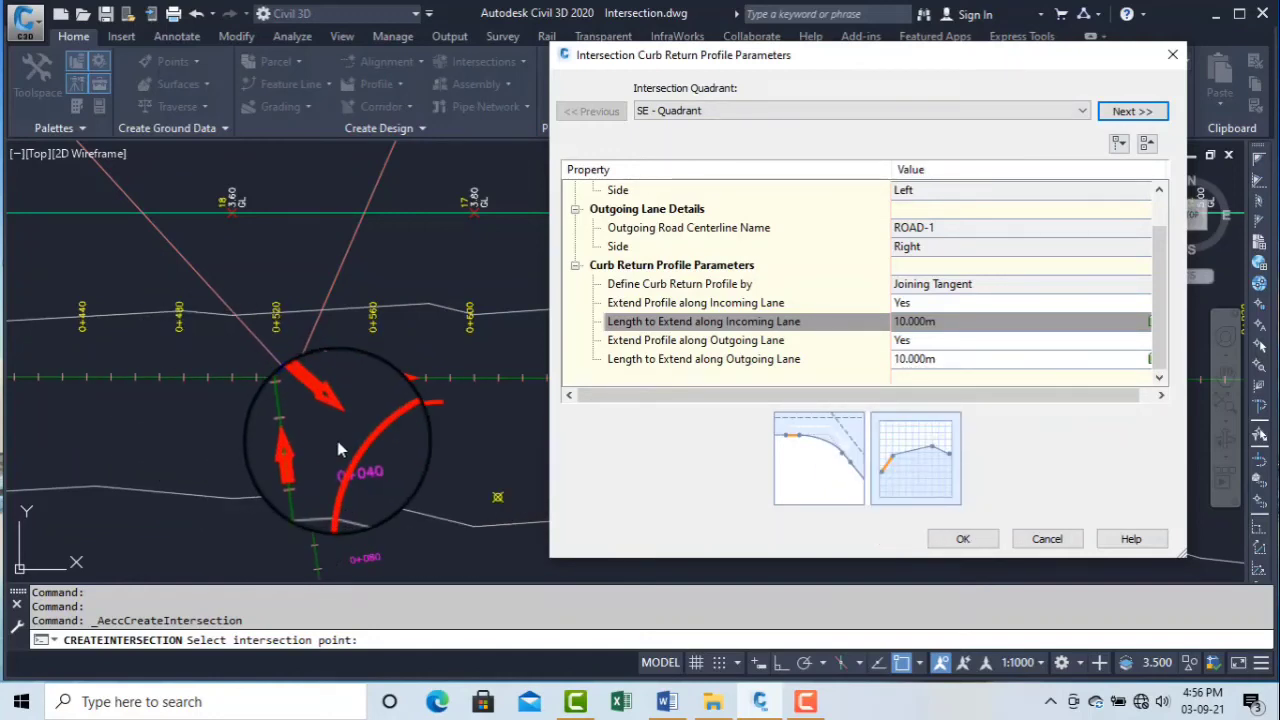
{"action": "left_click", "coordinate": [965, 541]}
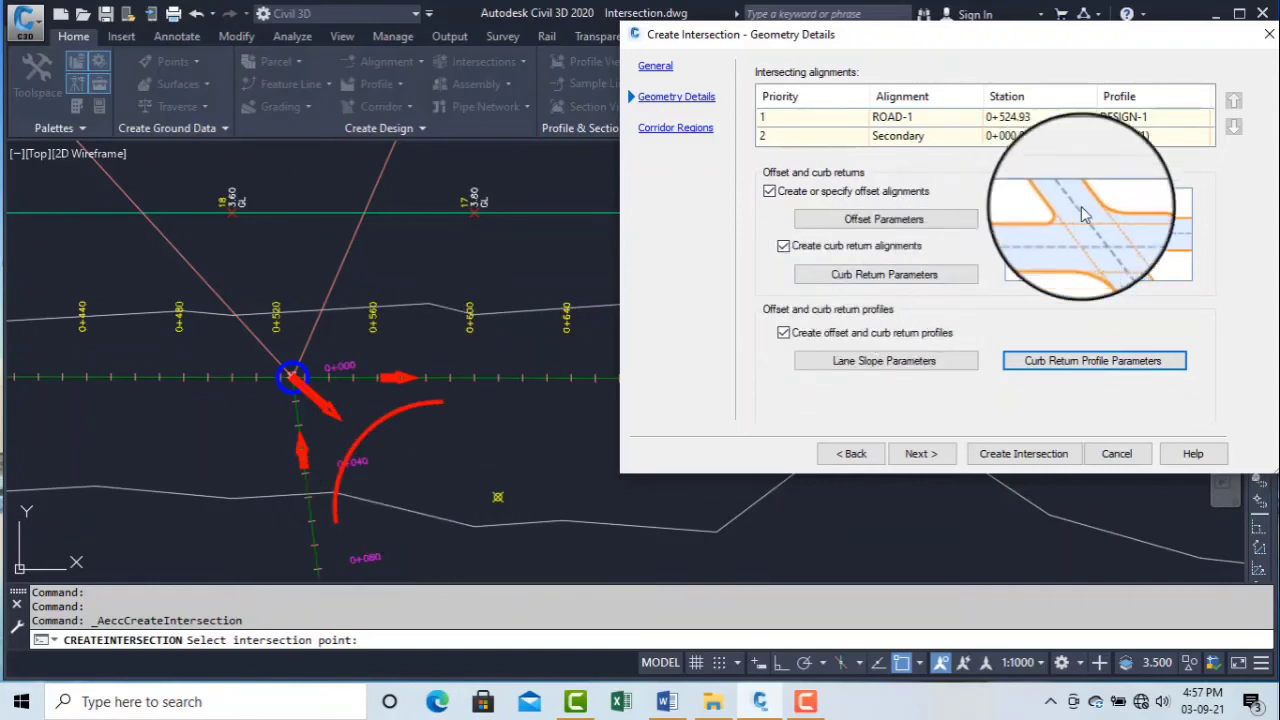
Turn off corridor creation in the intersection area and create the intersection
{"action": "left_click", "coordinate": [922, 455]}
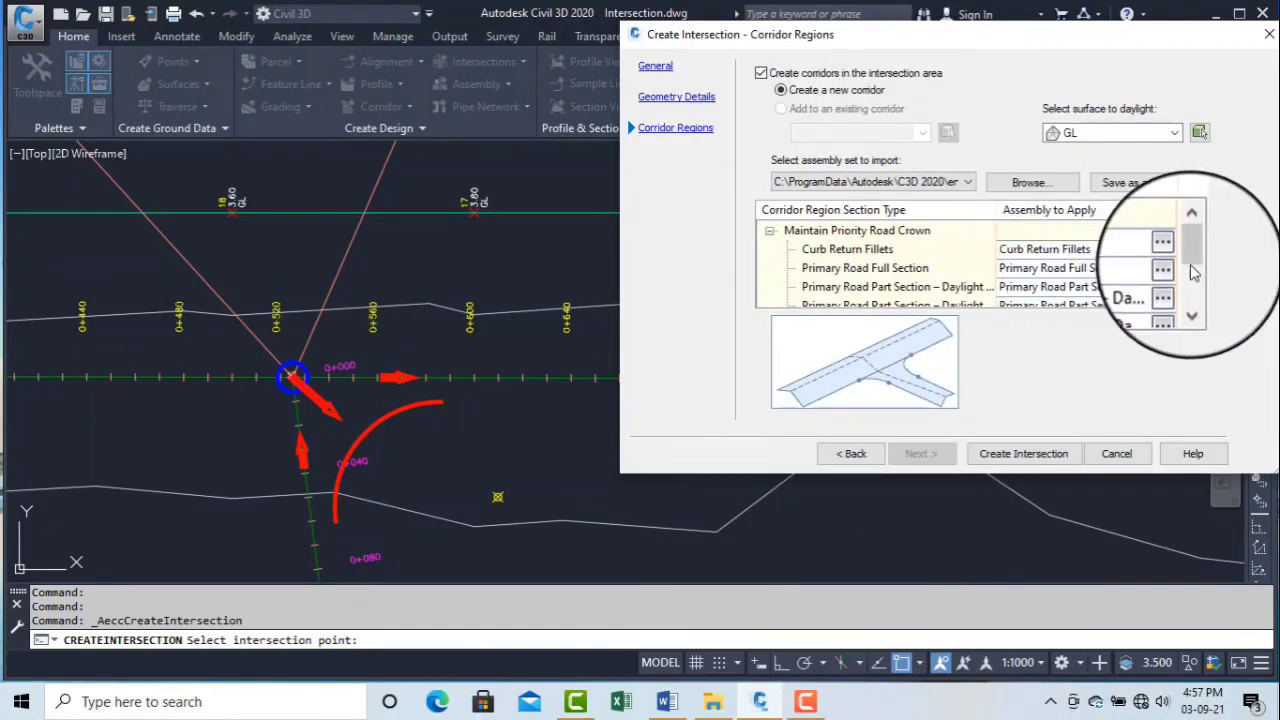
{"action": "left_click_drag", "start_coordinate": [1190, 260], "coordinate": [1189, 285]}
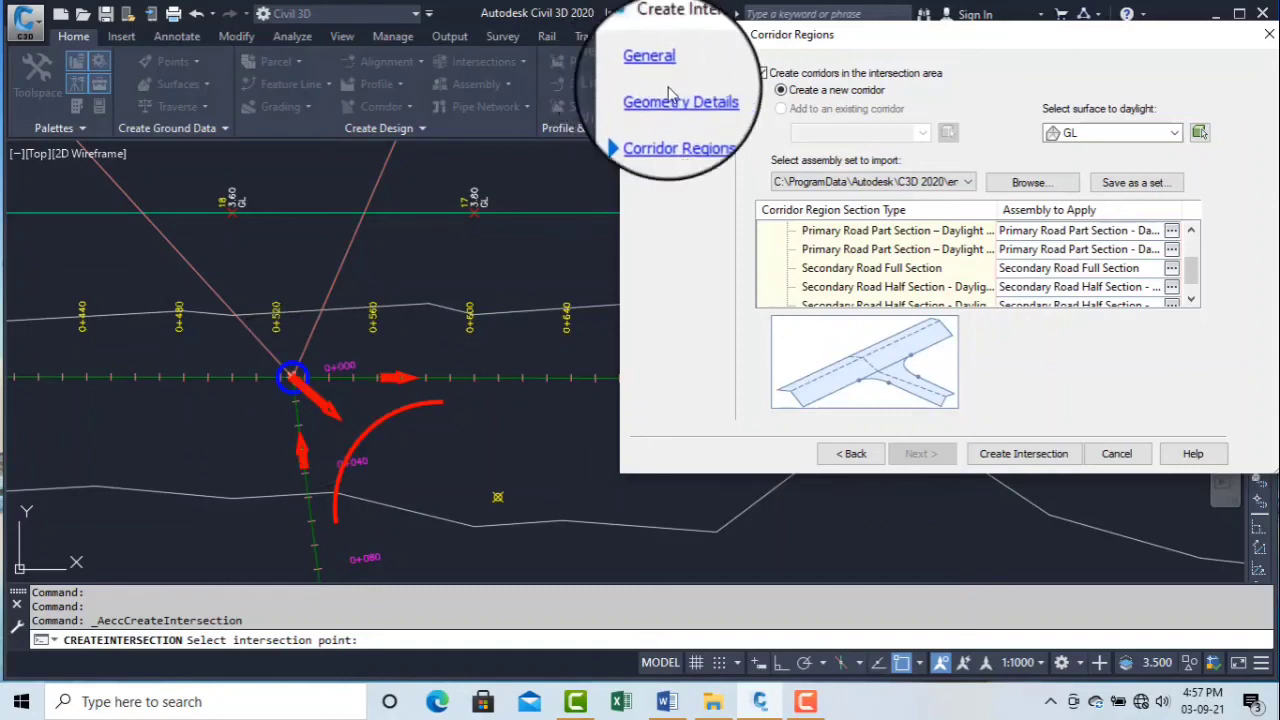
{"action": "left_click", "coordinate": [761, 73]}
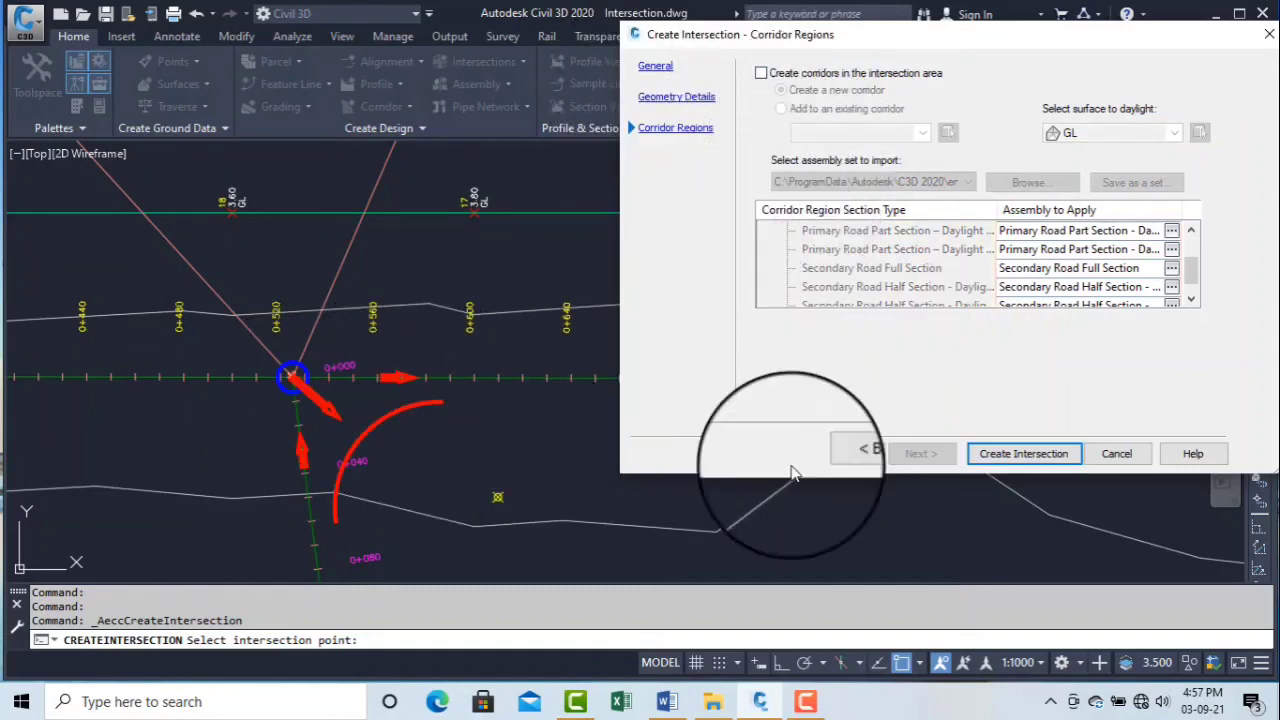
{"action": "left_click", "coordinate": [1010, 456]}
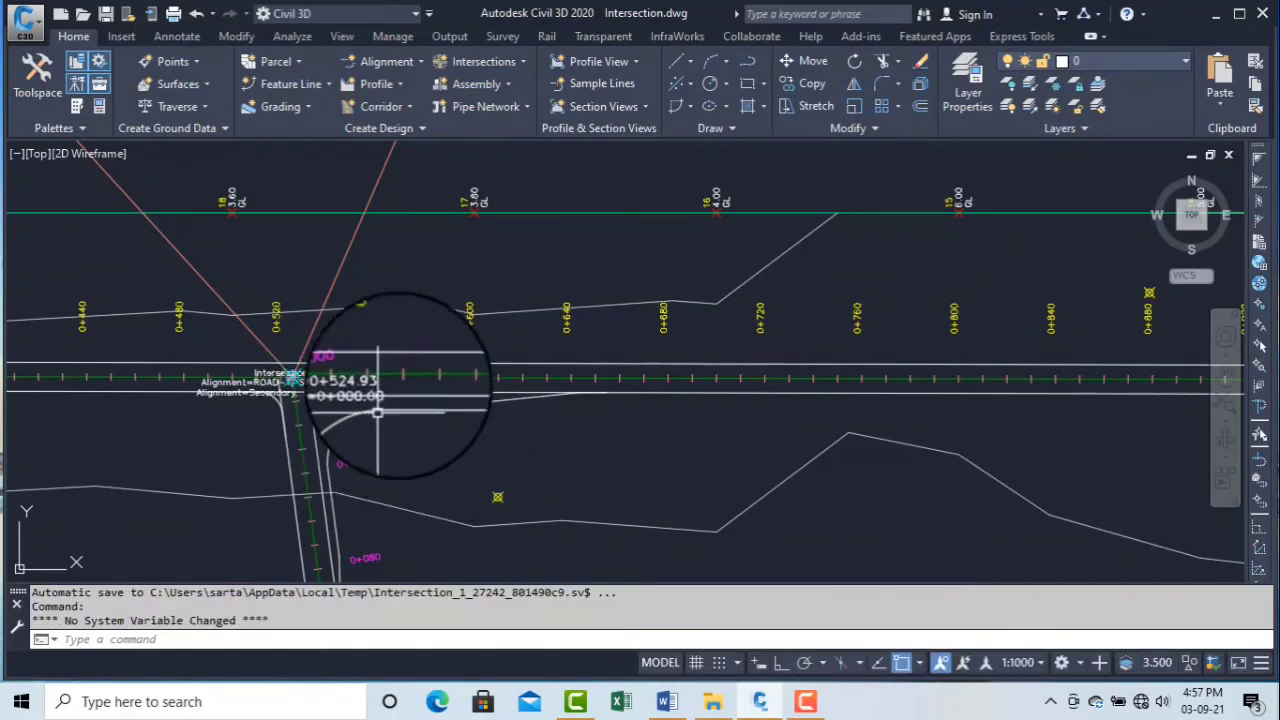
Move the intersection label away from the junction into the clear area southeast of it, below ROAD-1
{"action": "scroll", "coordinate": [315, 385], "scroll_direction": "up", "scroll_amount": 3}
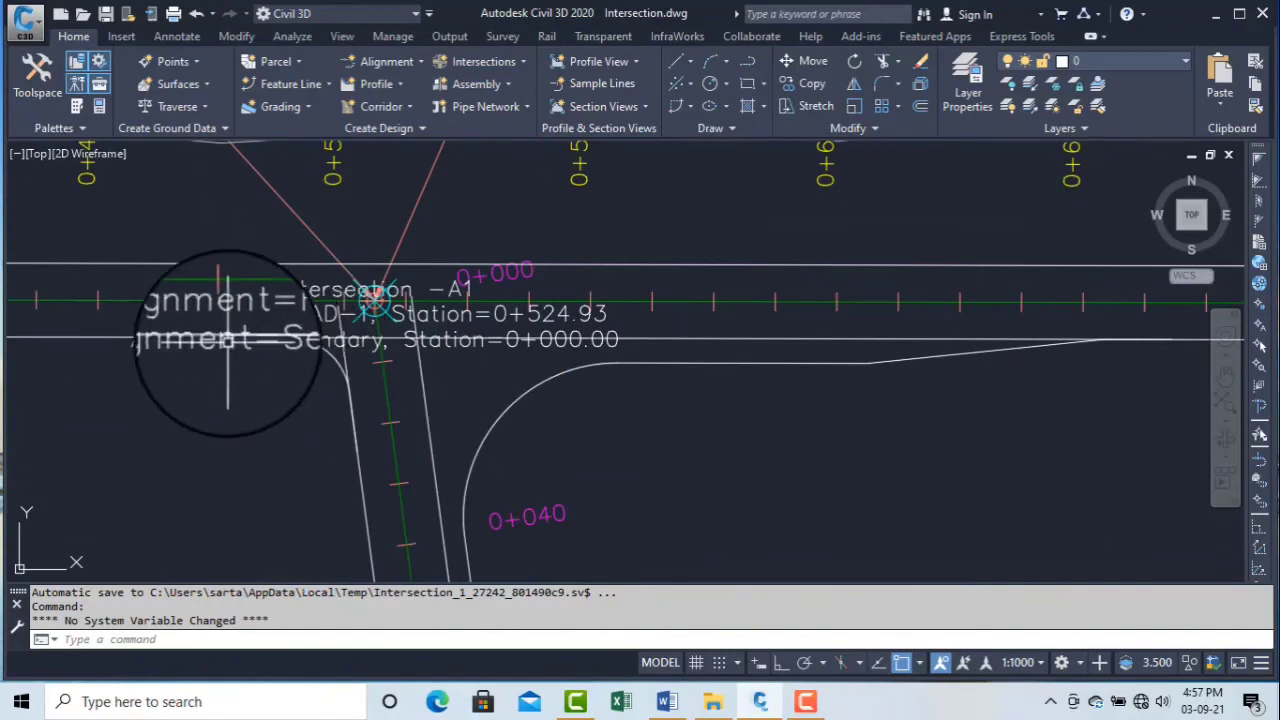
{"action": "left_click", "coordinate": [326, 297]}
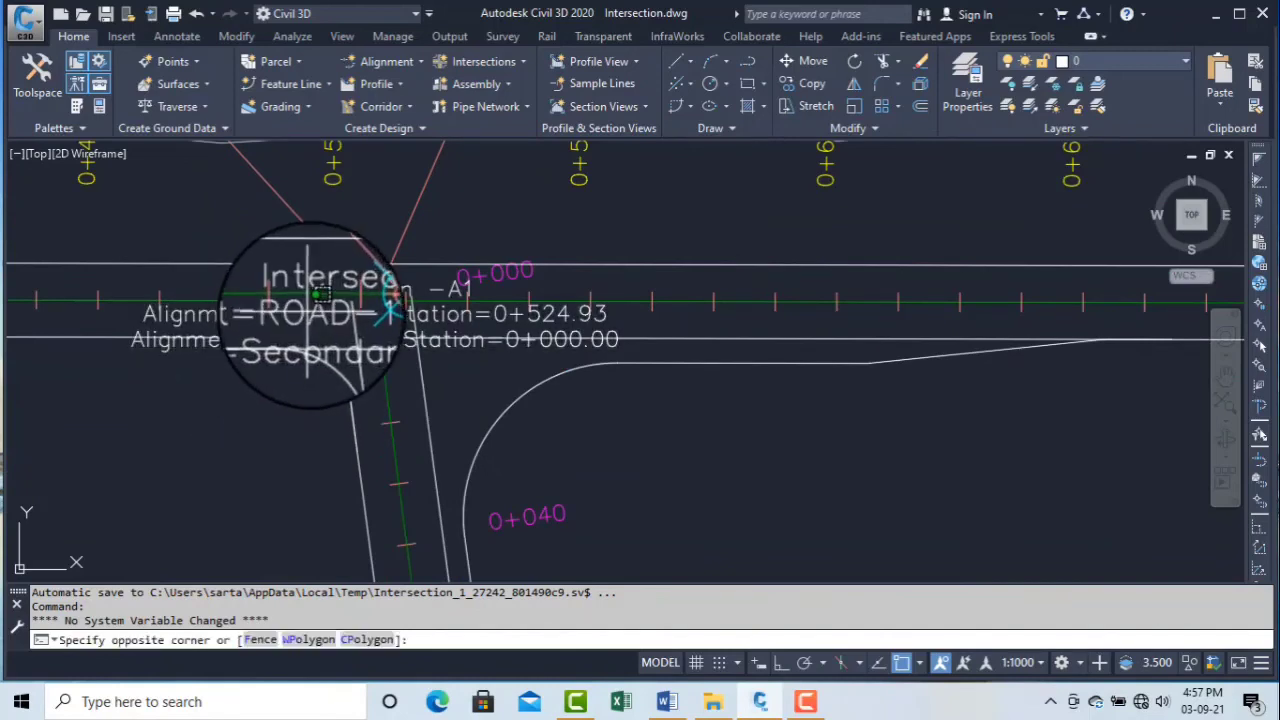
{"action": "left_click", "coordinate": [372, 296]}
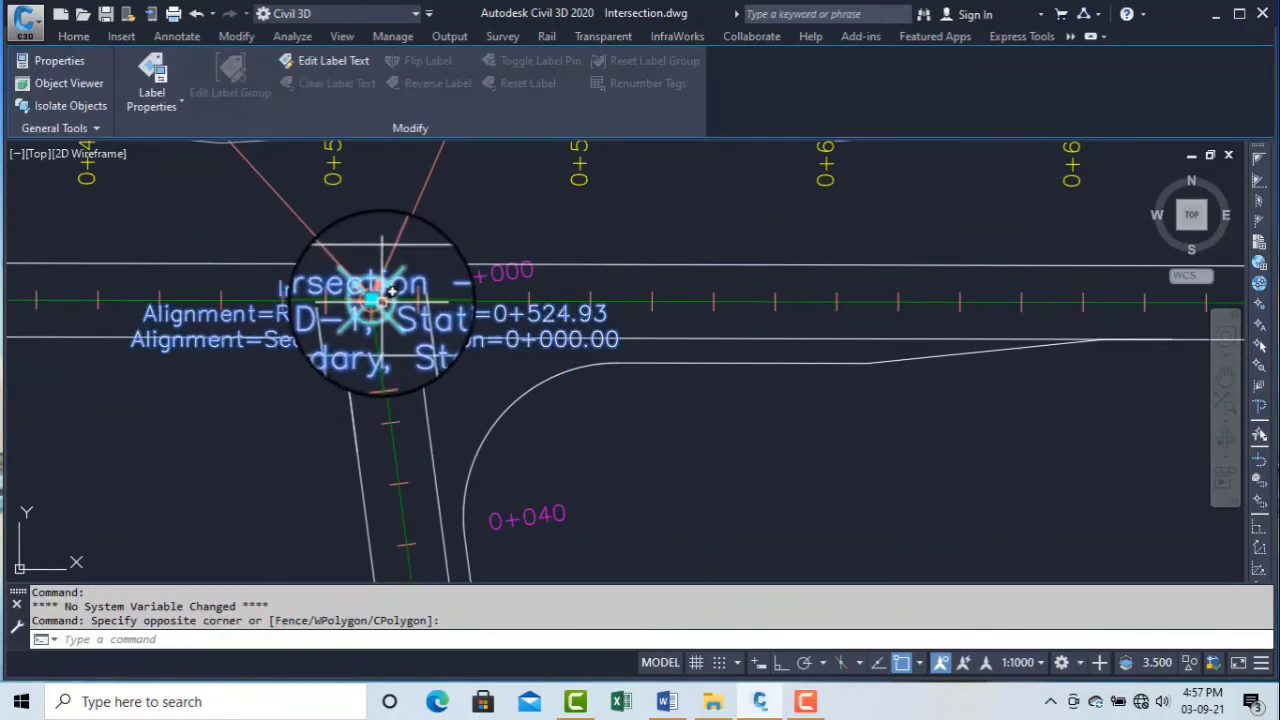
{"action": "left_click", "coordinate": [375, 297]}
{"action": "scroll", "coordinate": [457, 337], "scroll_direction": "down", "scroll_amount": 2}
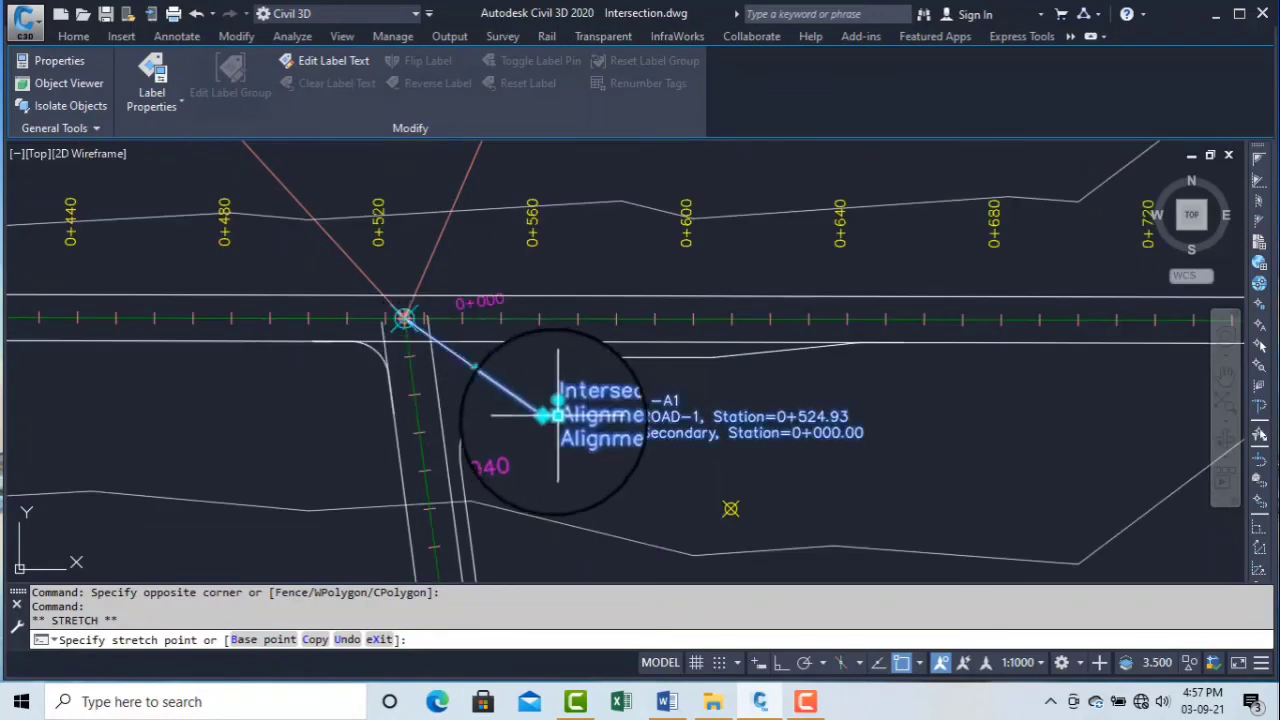
{"action": "scroll", "coordinate": [554, 432], "scroll_direction": "up", "scroll_amount": 2}
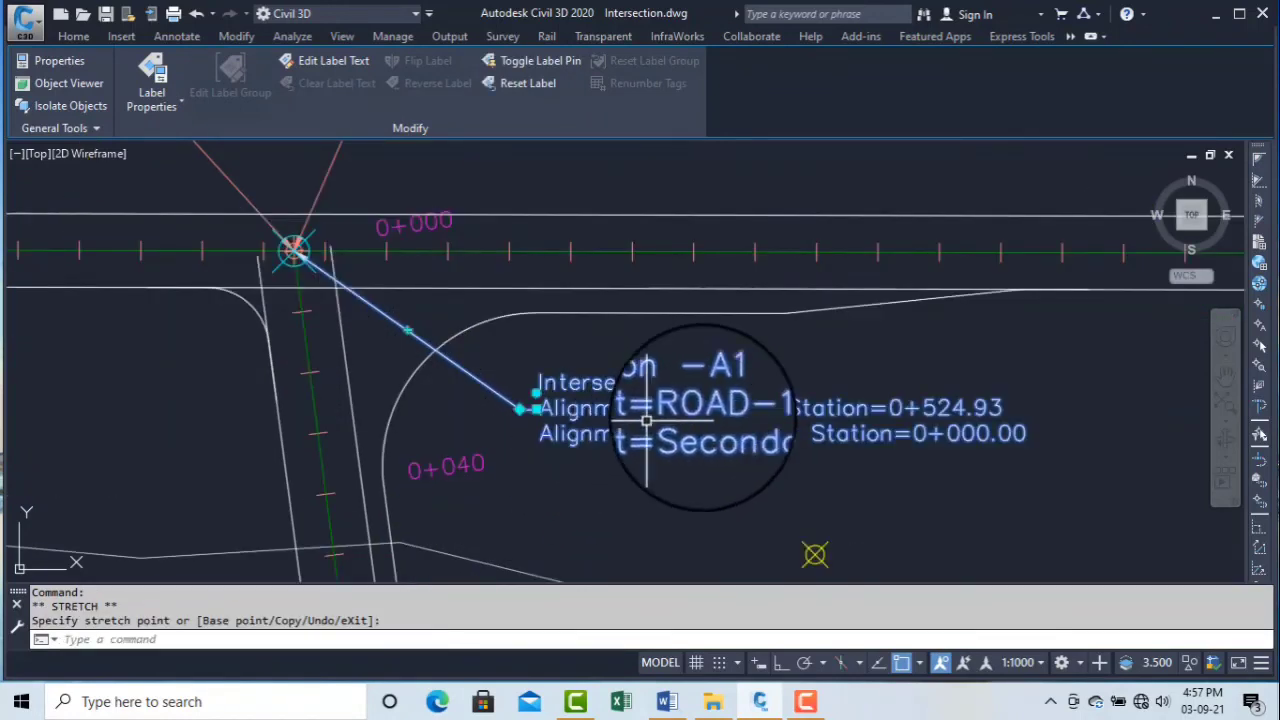
{"action": "key", "text": "Escape"}
{"action": "key", "text": "Escape"}
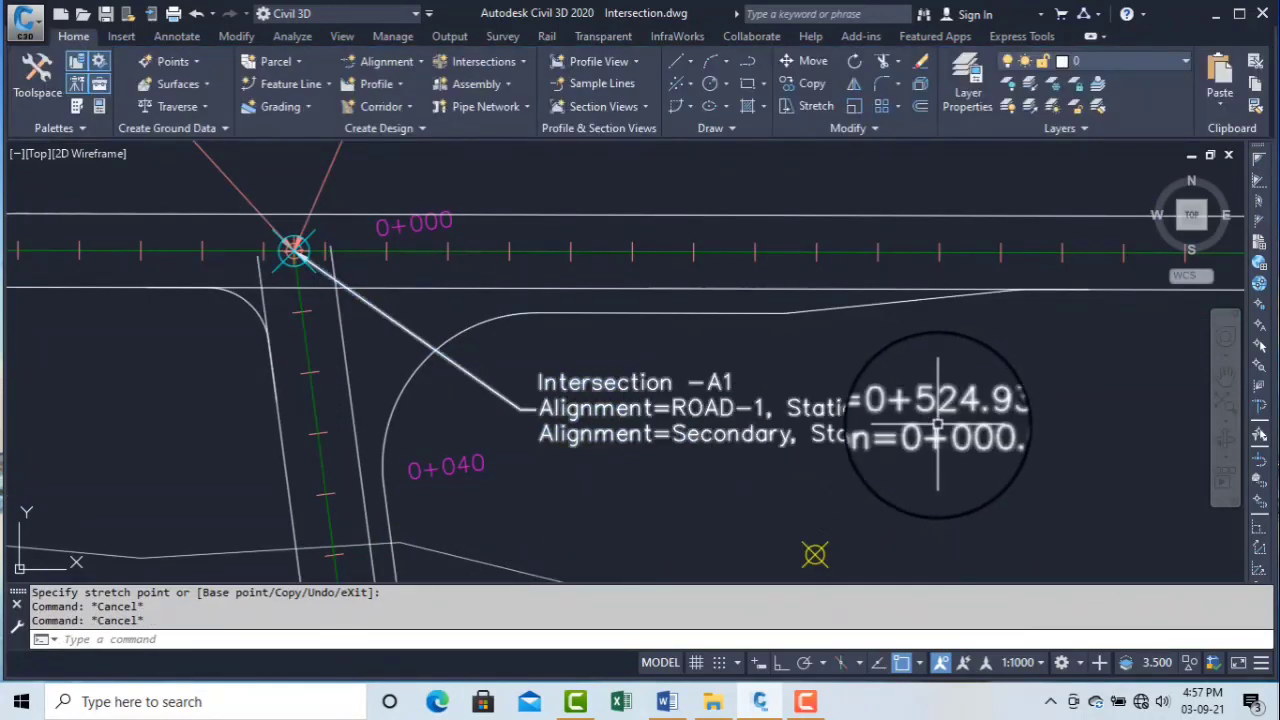
Examine the station labels, curb returns and turn lane widenings along ROAD-1 and the secondary road around the new intersection
{"action": "scroll", "coordinate": [880, 456], "scroll_direction": "down", "scroll_amount": 1}
{"action": "scroll", "coordinate": [660, 360], "scroll_direction": "down", "scroll_amount": 1}
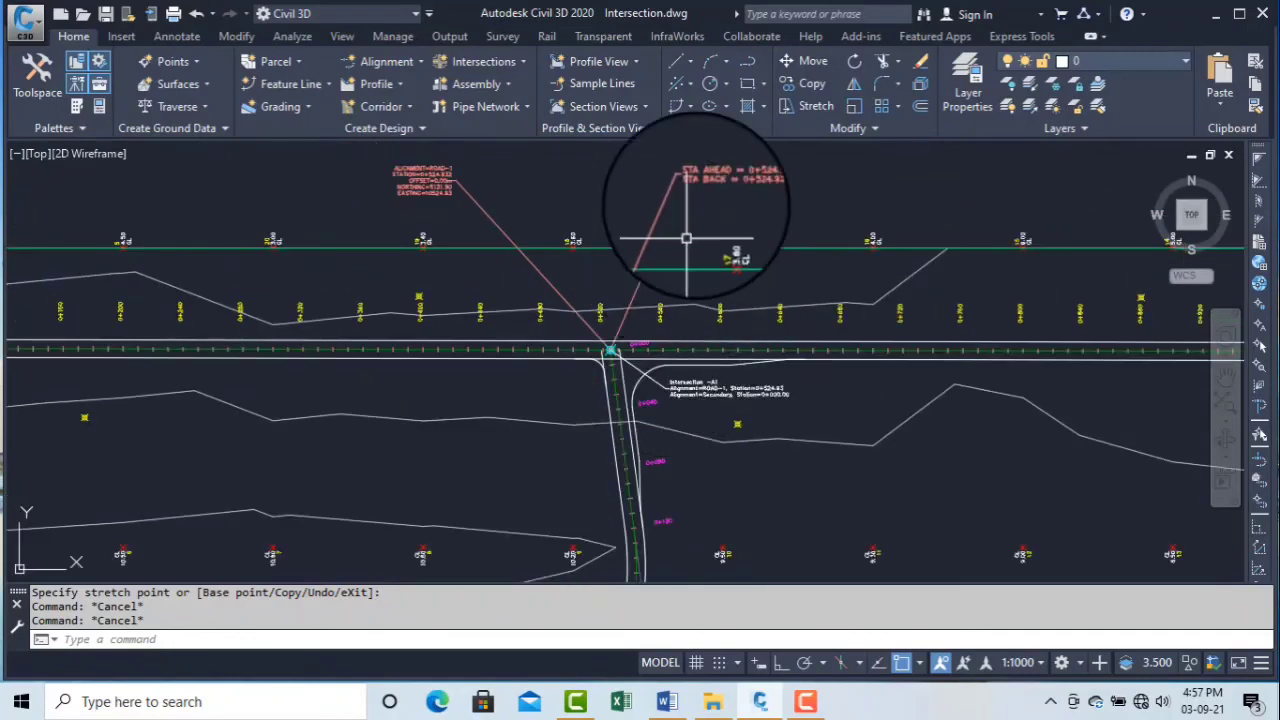
{"action": "scroll", "coordinate": [705, 178], "scroll_direction": "up", "scroll_amount": 4}
{"action": "scroll", "coordinate": [705, 178], "scroll_direction": "down", "scroll_amount": 3}
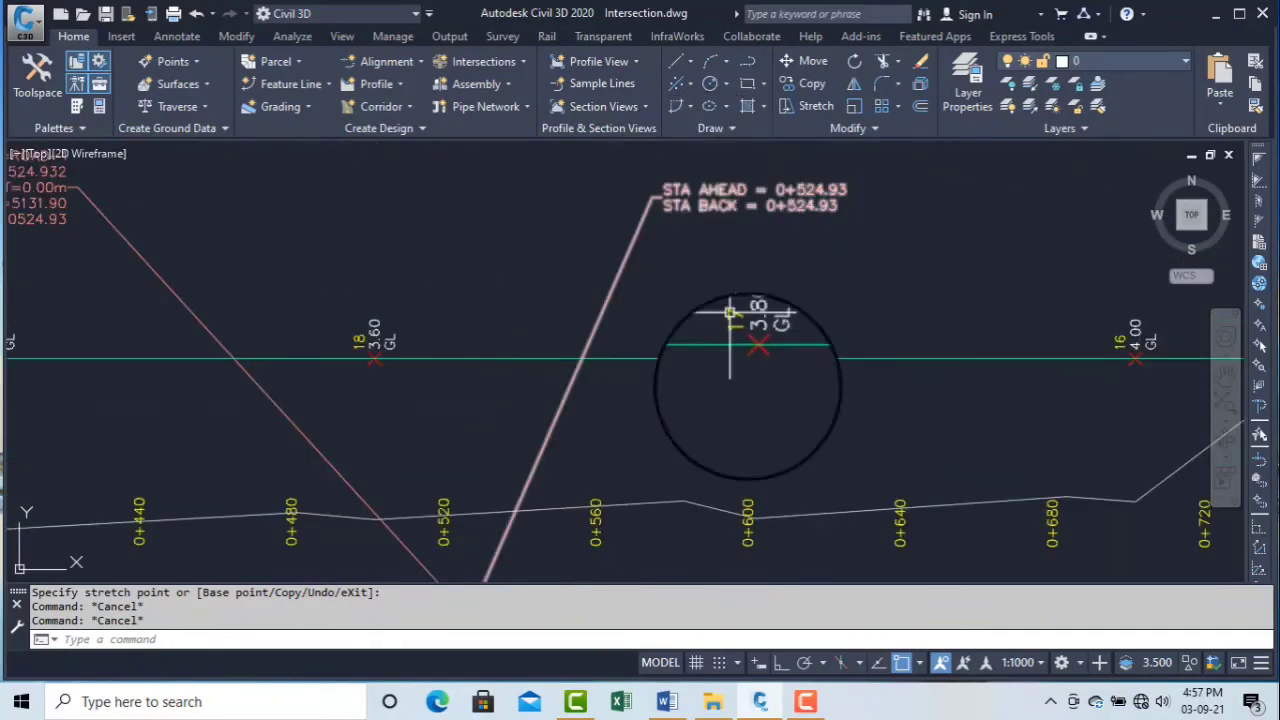
{"action": "scroll", "coordinate": [766, 402], "scroll_direction": "down", "scroll_amount": 1}
{"action": "scroll", "coordinate": [808, 545], "scroll_direction": "up", "scroll_amount": 3}
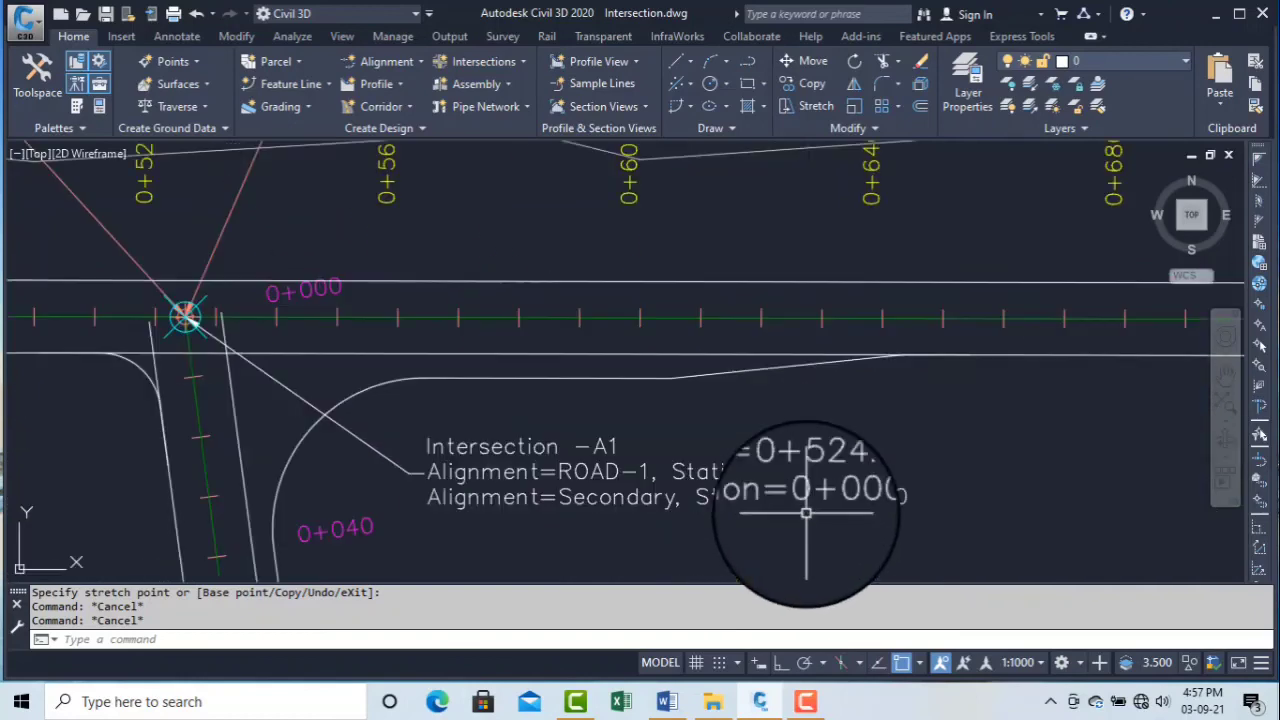
{"action": "scroll", "coordinate": [833, 458], "scroll_direction": "down", "scroll_amount": 5}
{"action": "scroll", "coordinate": [829, 470], "scroll_direction": "up", "scroll_amount": 5}
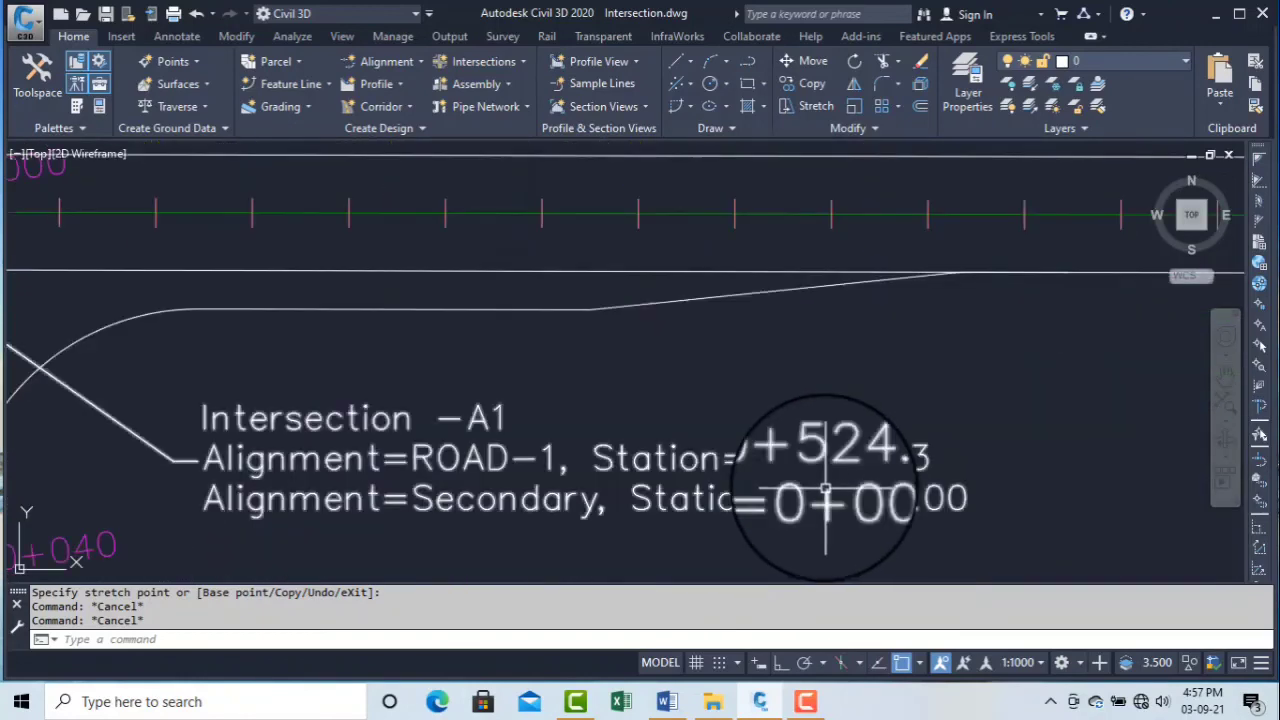
{"action": "scroll", "coordinate": [814, 457], "scroll_direction": "down", "scroll_amount": 6}
{"action": "scroll", "coordinate": [575, 420], "scroll_direction": "up", "scroll_amount": 5}
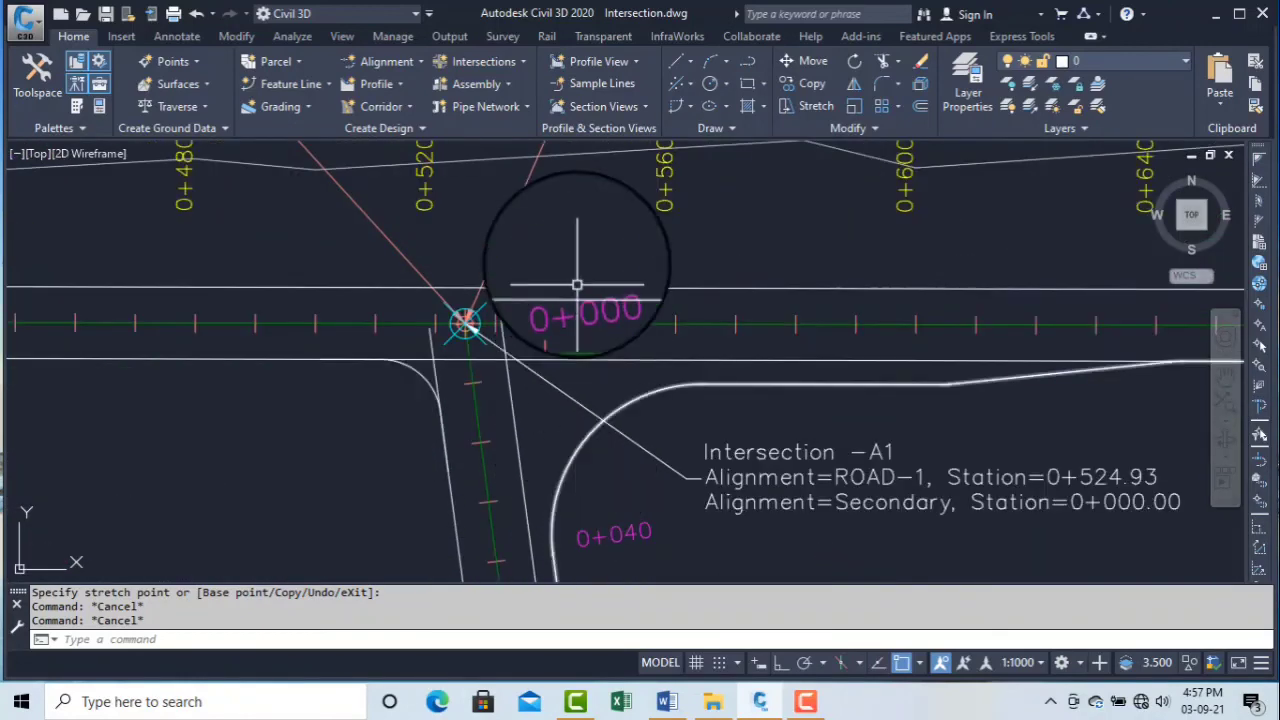
{"action": "scroll", "coordinate": [571, 370], "scroll_direction": "down", "scroll_amount": 5}
{"action": "scroll", "coordinate": [572, 538], "scroll_direction": "up", "scroll_amount": 4}
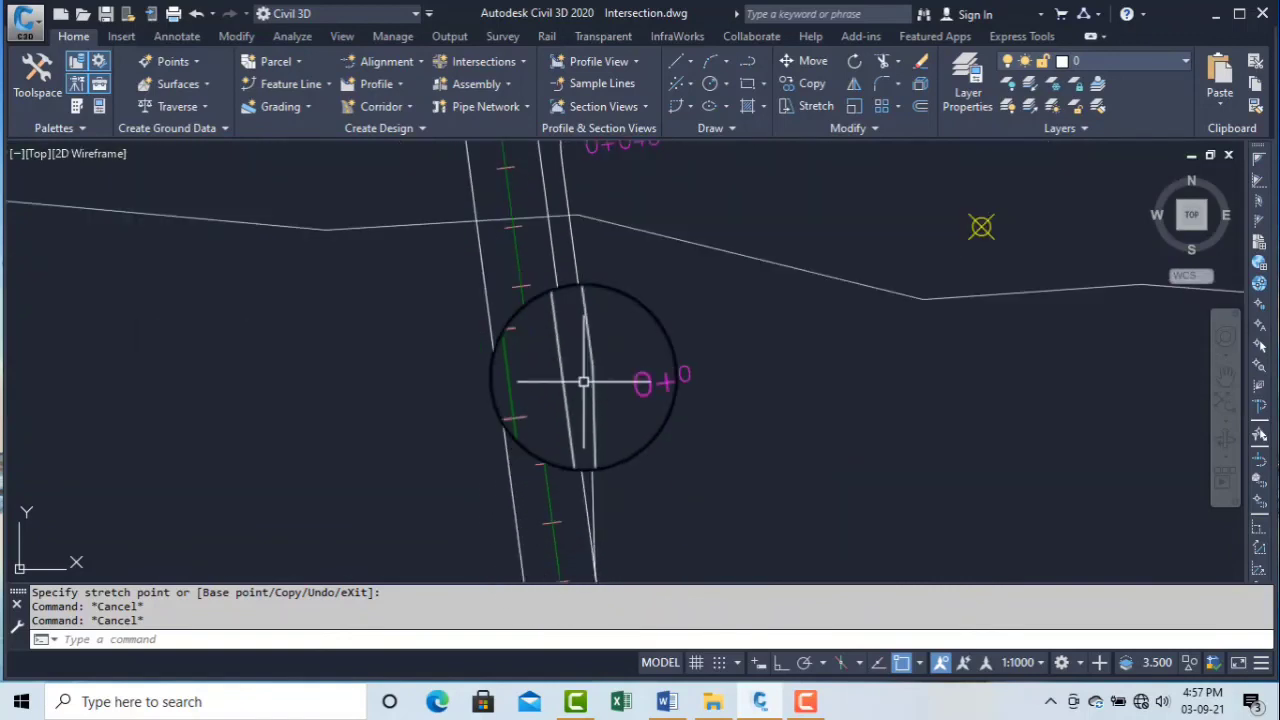
{"action": "scroll", "coordinate": [583, 375], "scroll_direction": "down", "scroll_amount": 3}
{"action": "scroll", "coordinate": [615, 290], "scroll_direction": "down", "scroll_amount": 2}
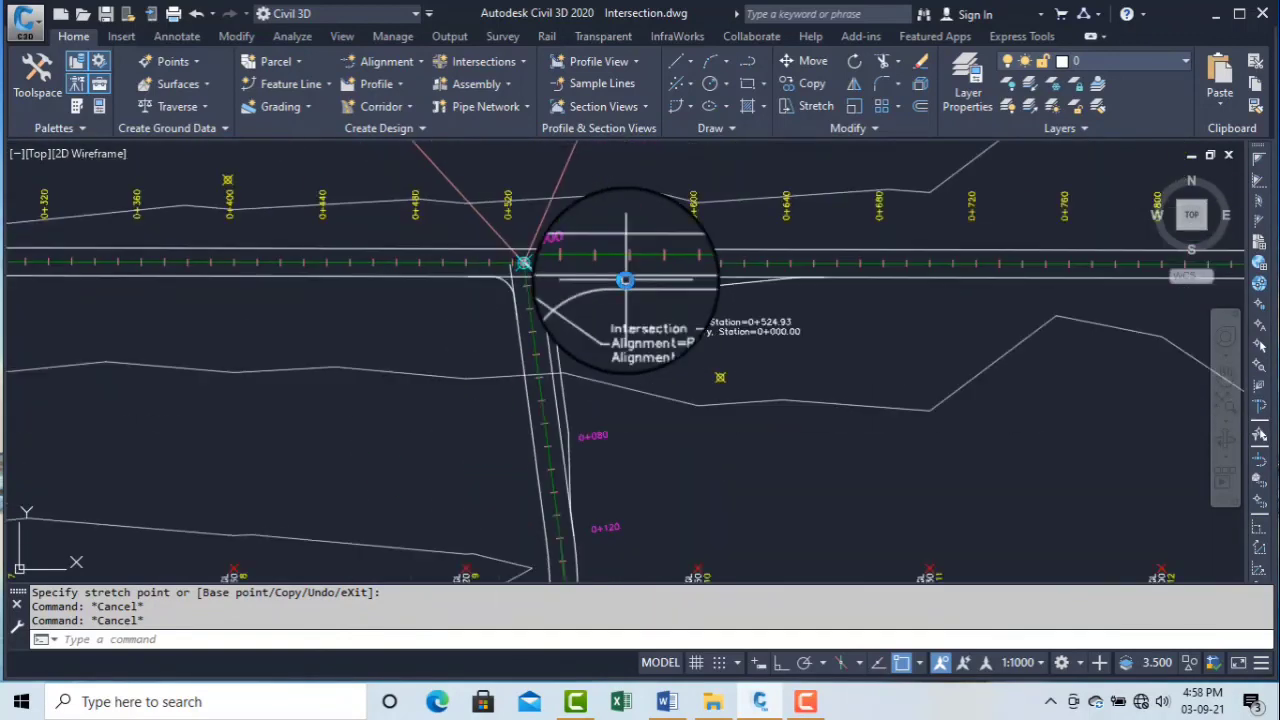
{"action": "scroll", "coordinate": [695, 290], "scroll_direction": "up", "scroll_amount": 2}
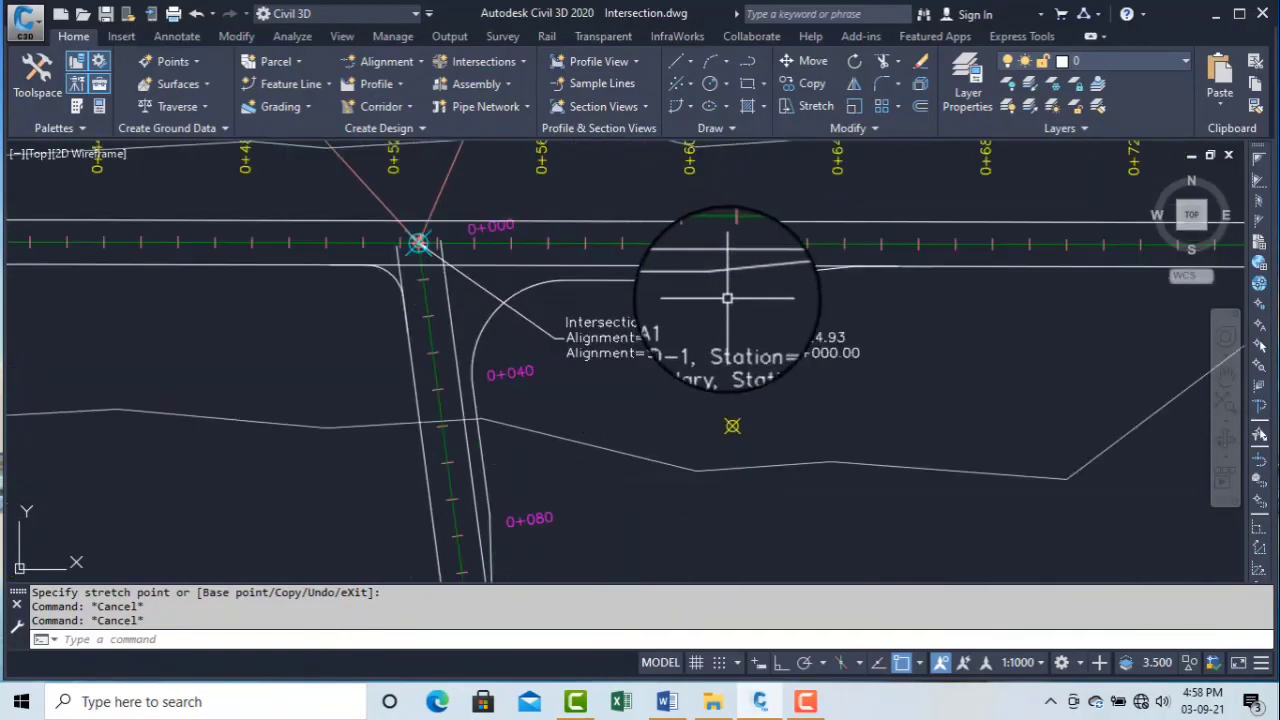